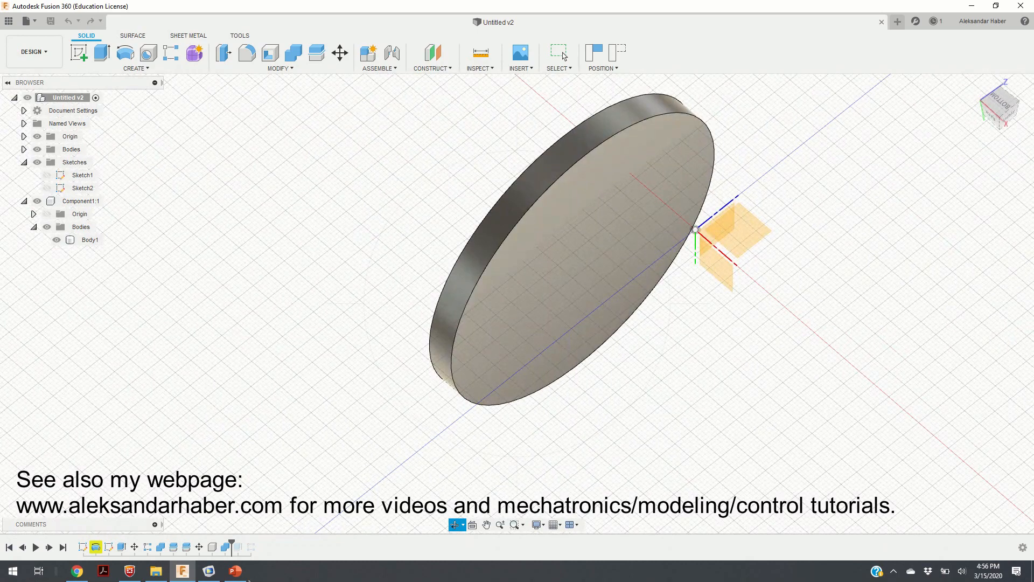
{"action": "left_click", "coordinate": [210, 572]}
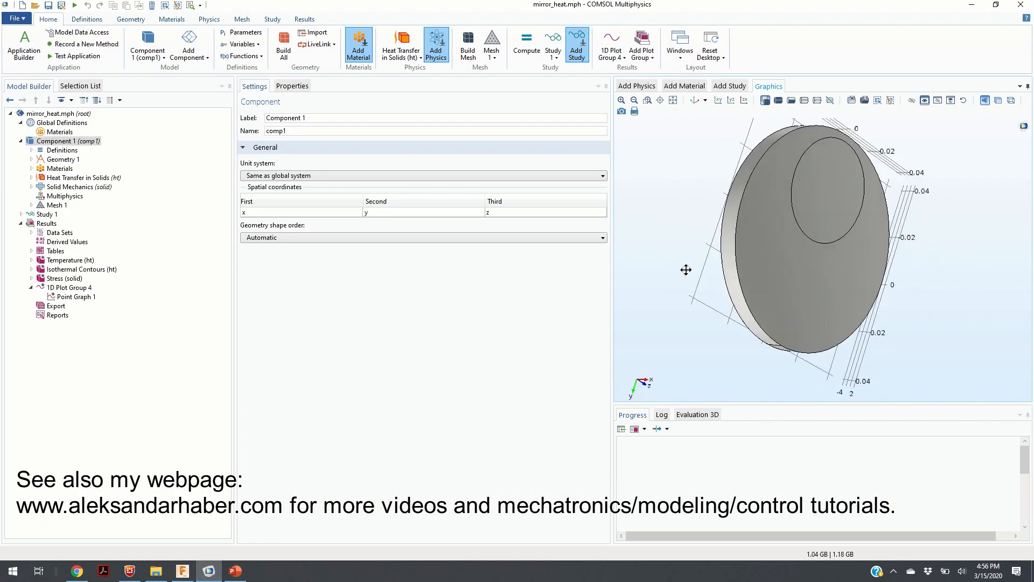
{"action": "left_click", "coordinate": [182, 570]}
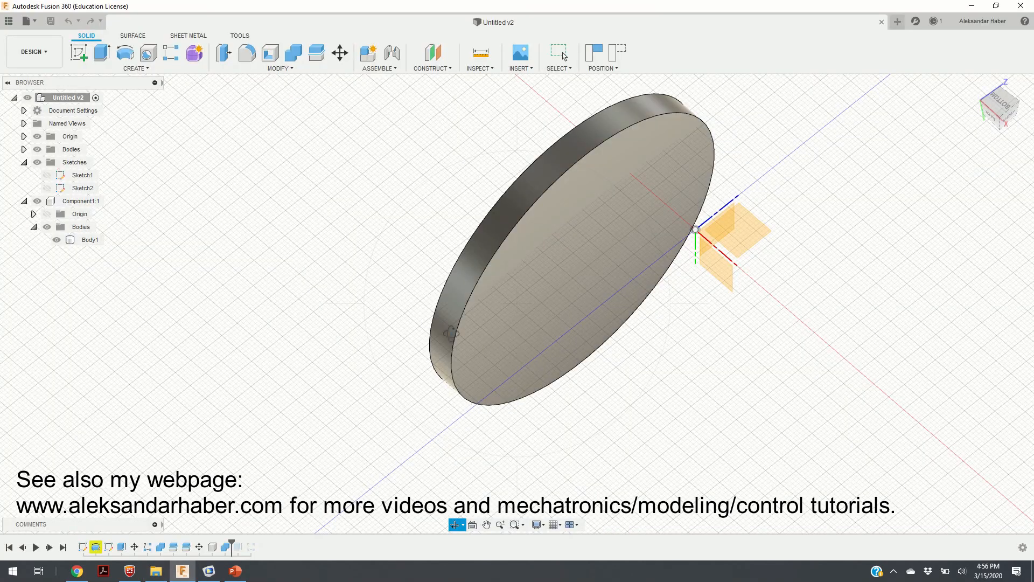
{"action": "left_click_drag", "start_coordinate": [392, 300], "coordinate": [512, 360]}
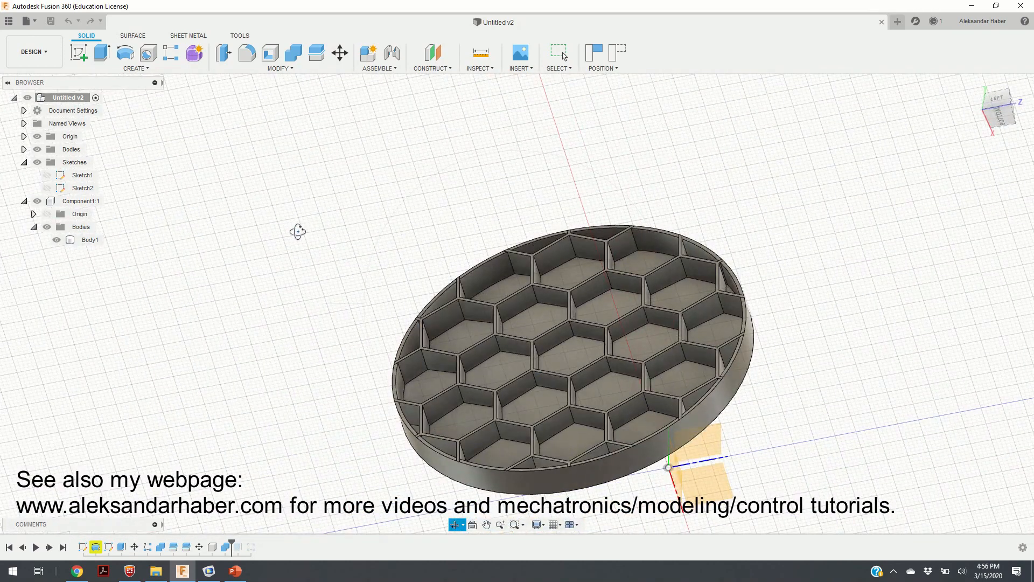
{"action": "left_click_drag", "start_coordinate": [349, 298], "coordinate": [351, 286]}
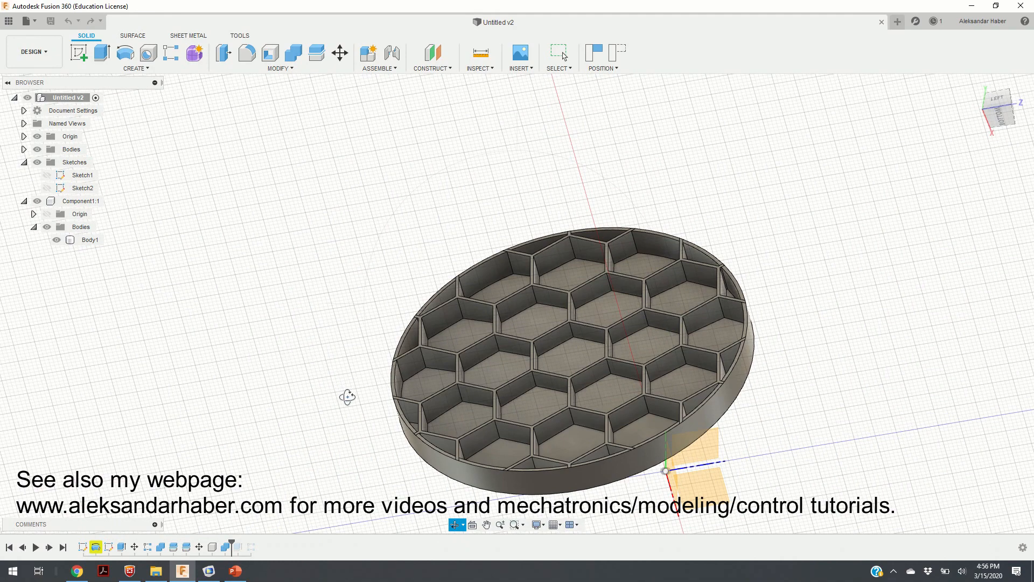
Switch to COMSOL Multiphysics and start a new model through the Model Wizard with 3D as the space dimension.
{"action": "left_click", "coordinate": [209, 571]}
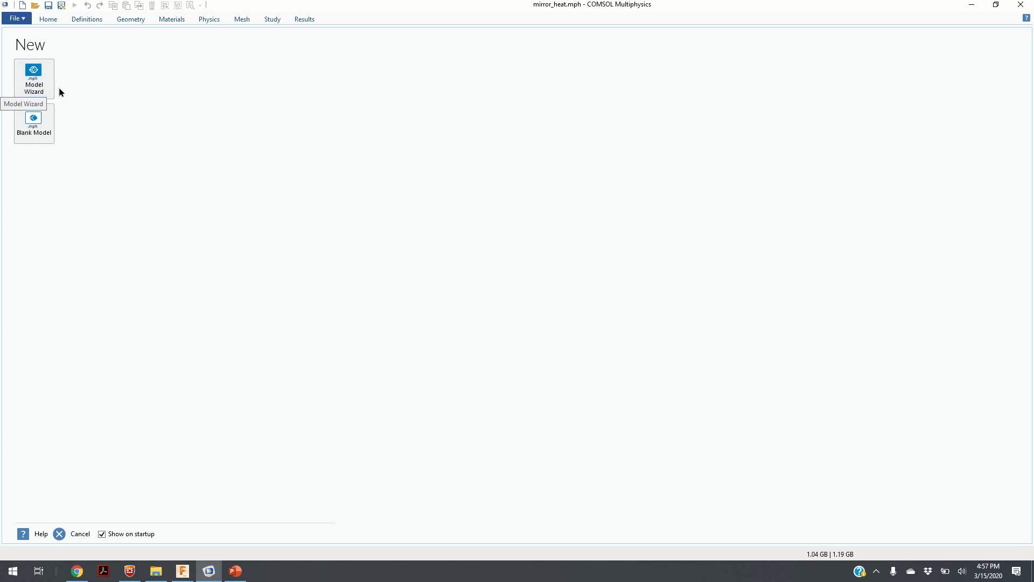
{"action": "left_click", "coordinate": [40, 89]}
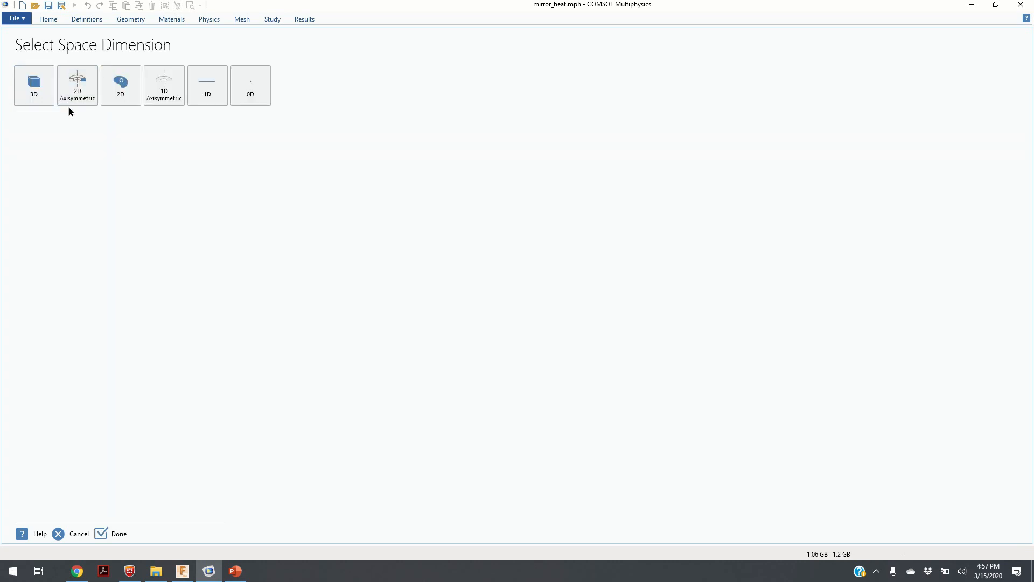
{"action": "left_click", "coordinate": [33, 86]}
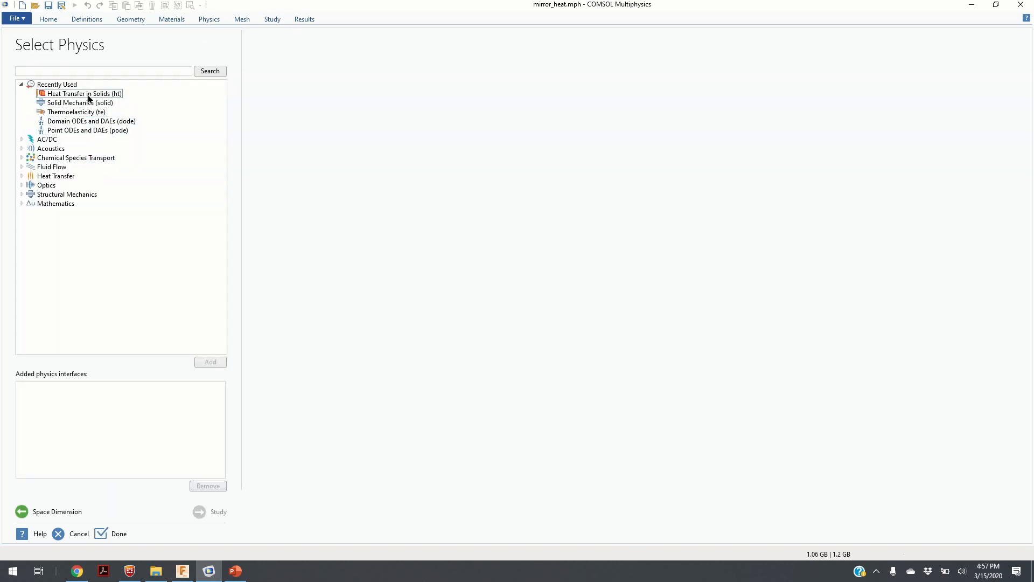
Add the Heat Transfer in Solids (ht) physics interface and a Time Dependent study, and finish the model setup.
{"action": "left_click", "coordinate": [93, 96]}
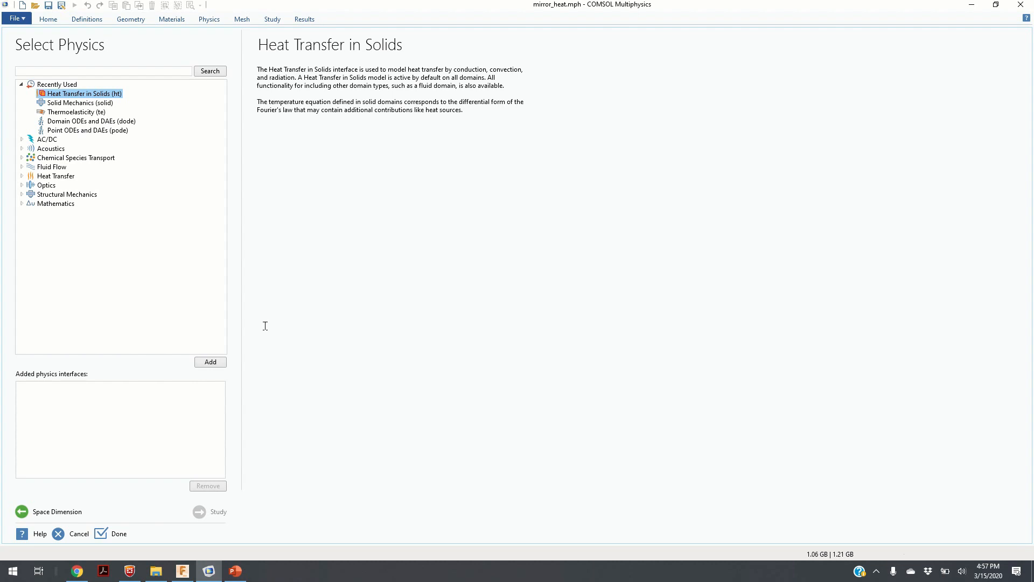
{"action": "left_click", "coordinate": [217, 362]}
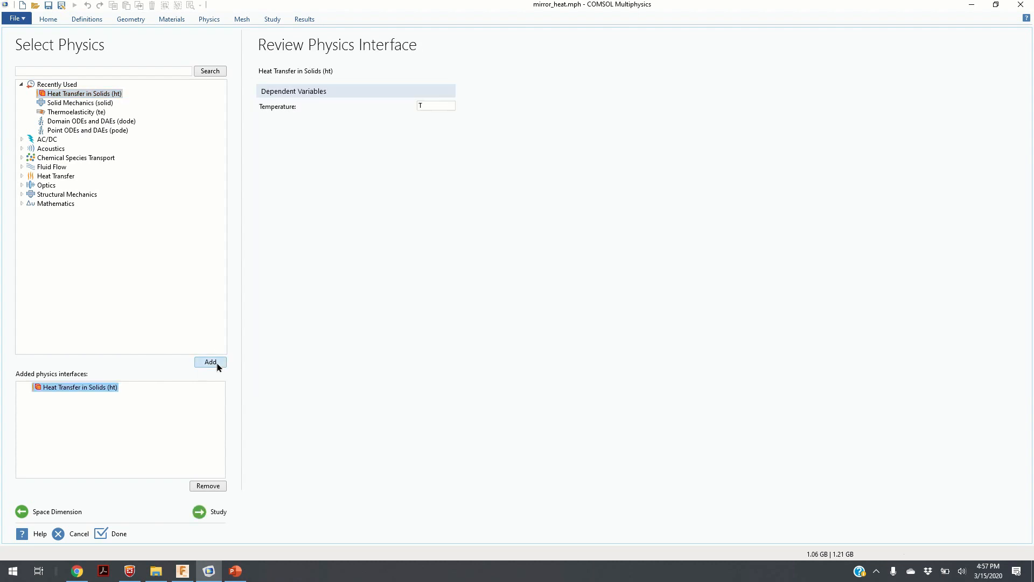
{"action": "left_click", "coordinate": [208, 512]}
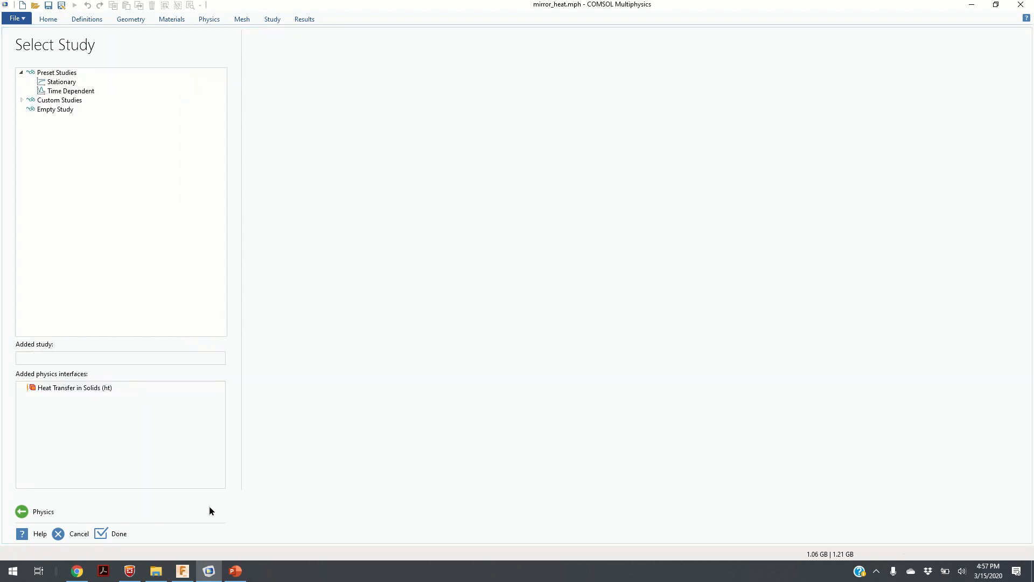
{"action": "left_click", "coordinate": [83, 90]}
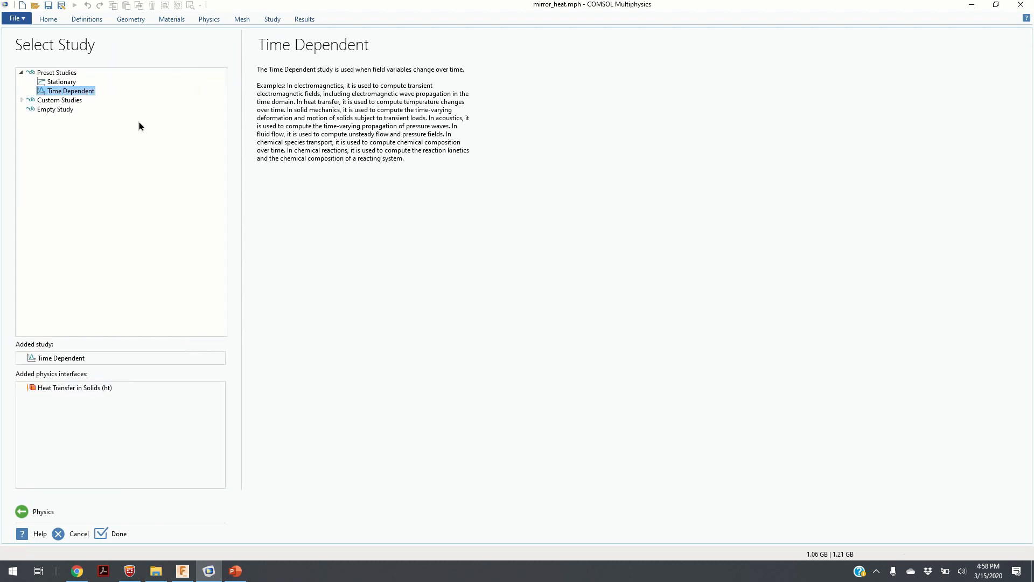
{"action": "left_click", "coordinate": [119, 533]}
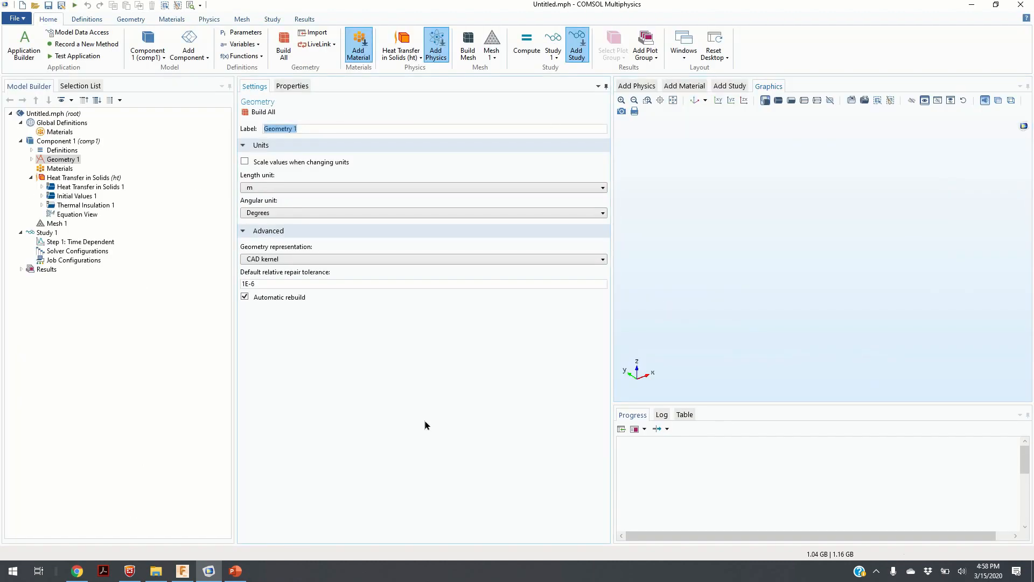
Add an Import operation to the Geometry 1 node of the new model.
{"action": "double_click", "coordinate": [63, 160]}
{"action": "left_click", "coordinate": [66, 161]}
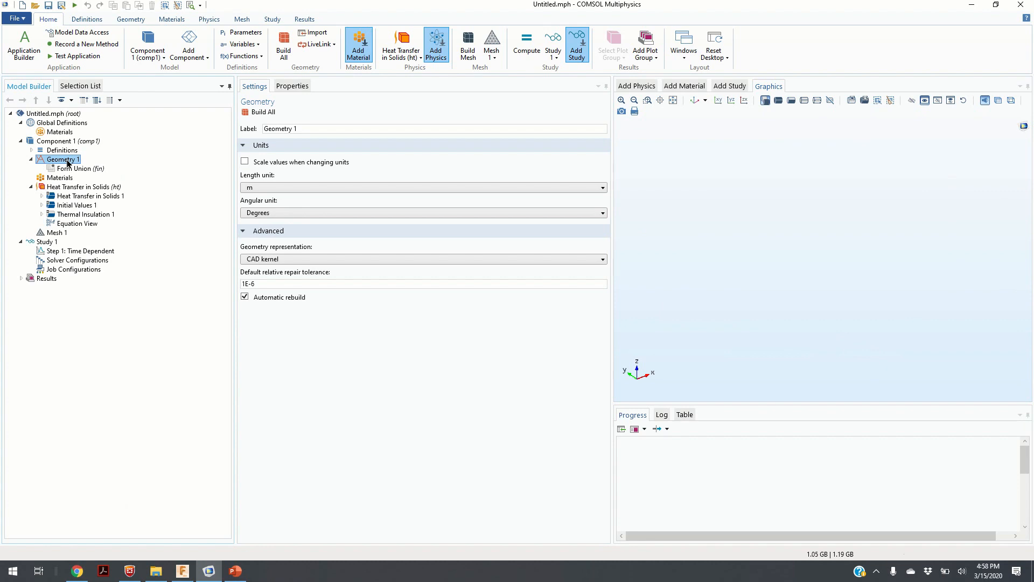
{"action": "right_click", "coordinate": [68, 162]}
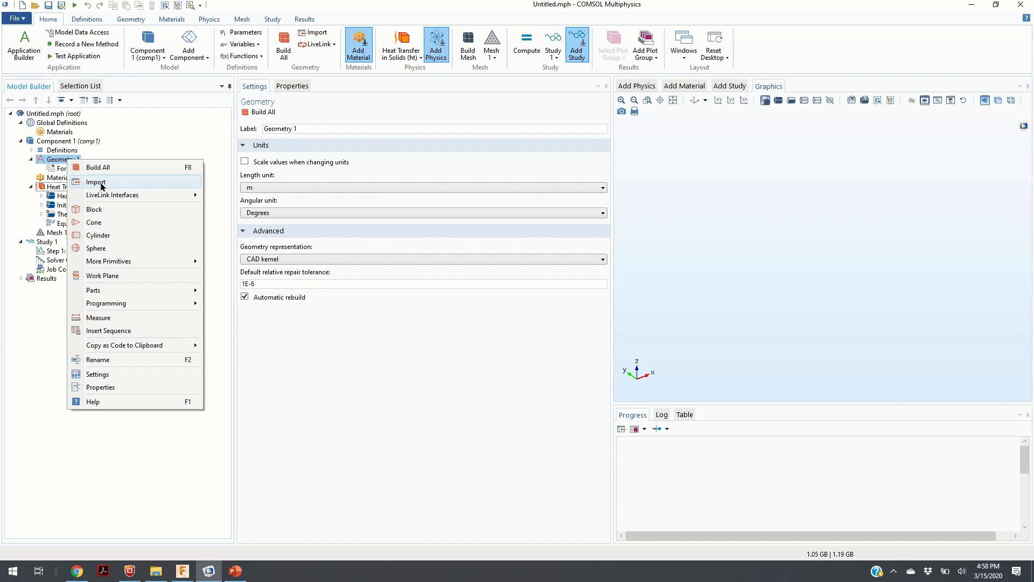
{"action": "key", "text": "Escape"}
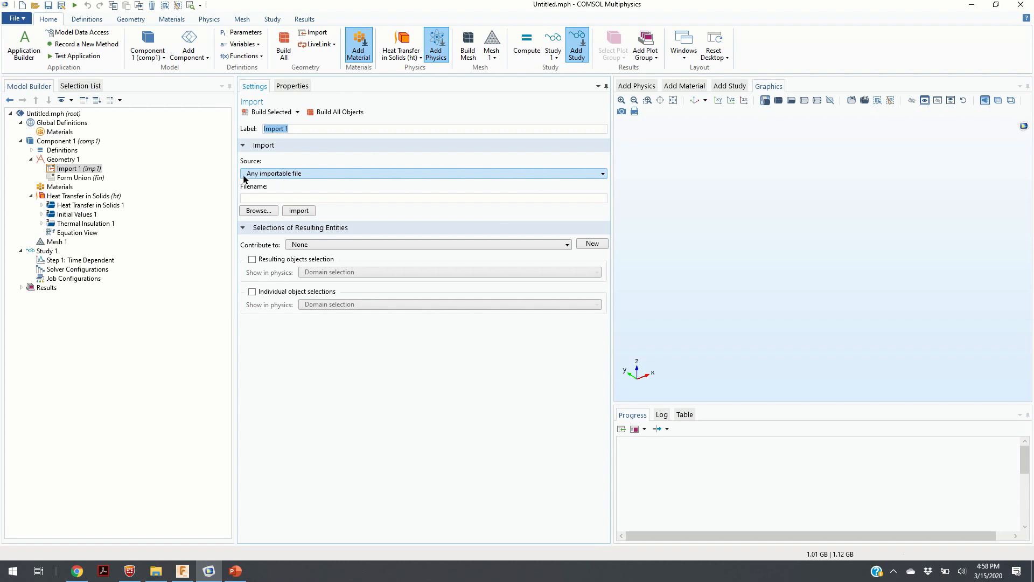
{"action": "left_click", "coordinate": [603, 173]}
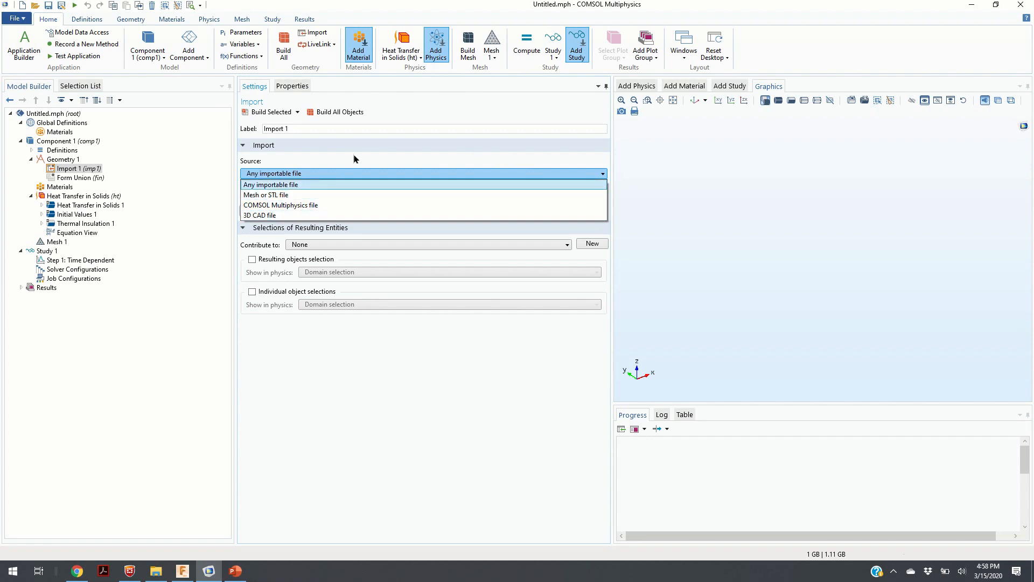
{"action": "left_click", "coordinate": [372, 157]}
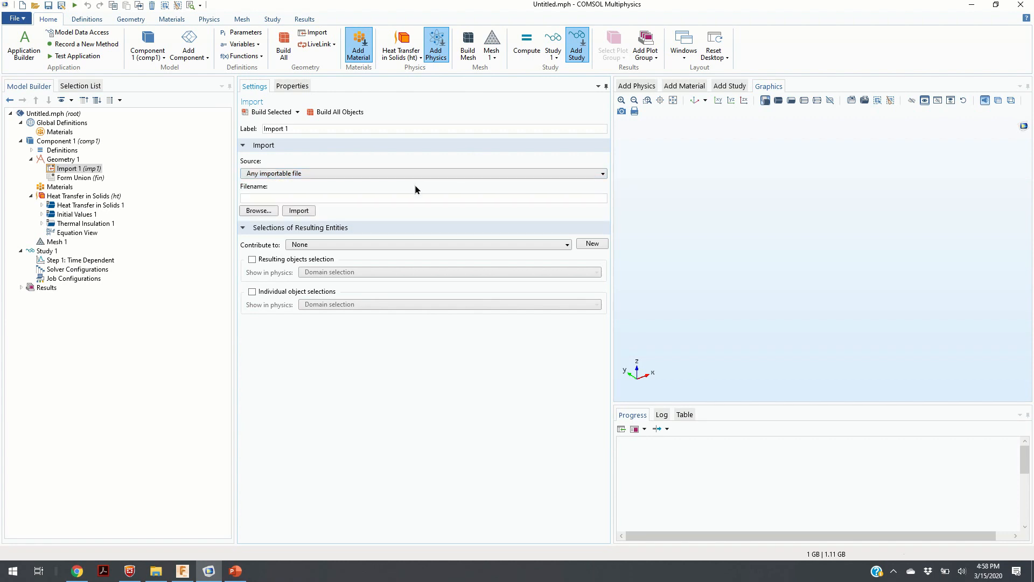
{"action": "left_click", "coordinate": [257, 210]}
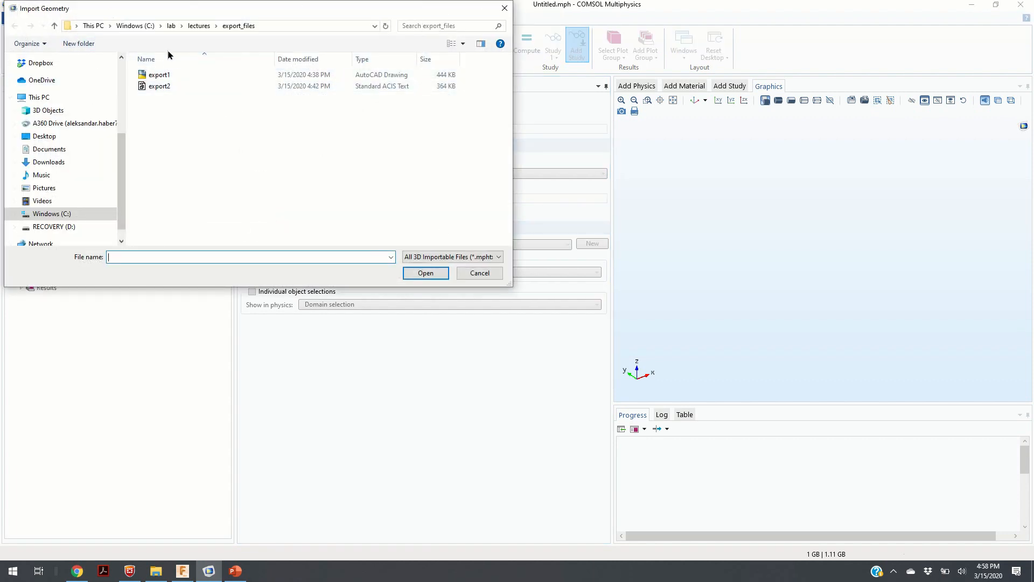
{"action": "left_click", "coordinate": [479, 273]}
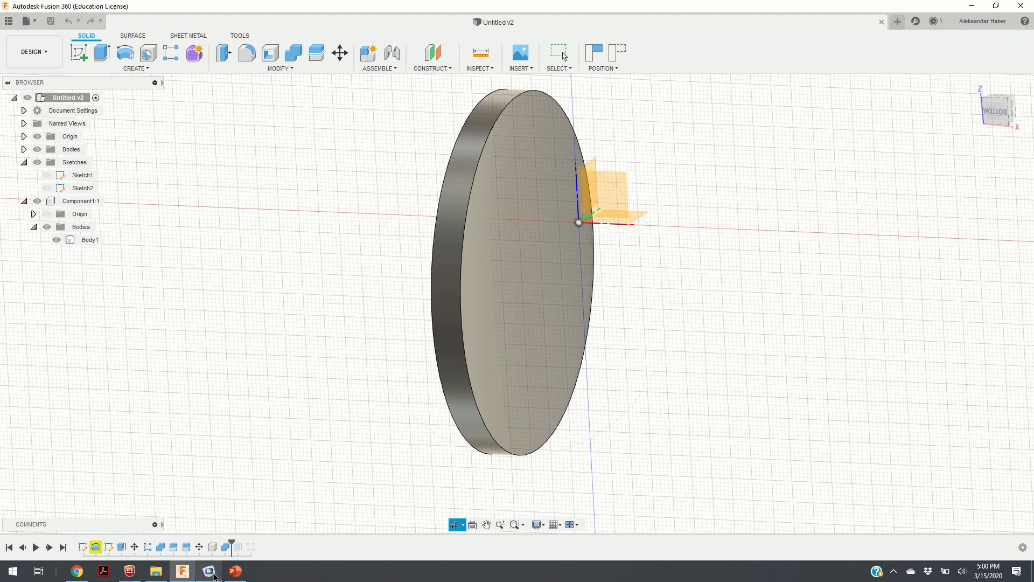
{"action": "left_click", "coordinate": [215, 570]}
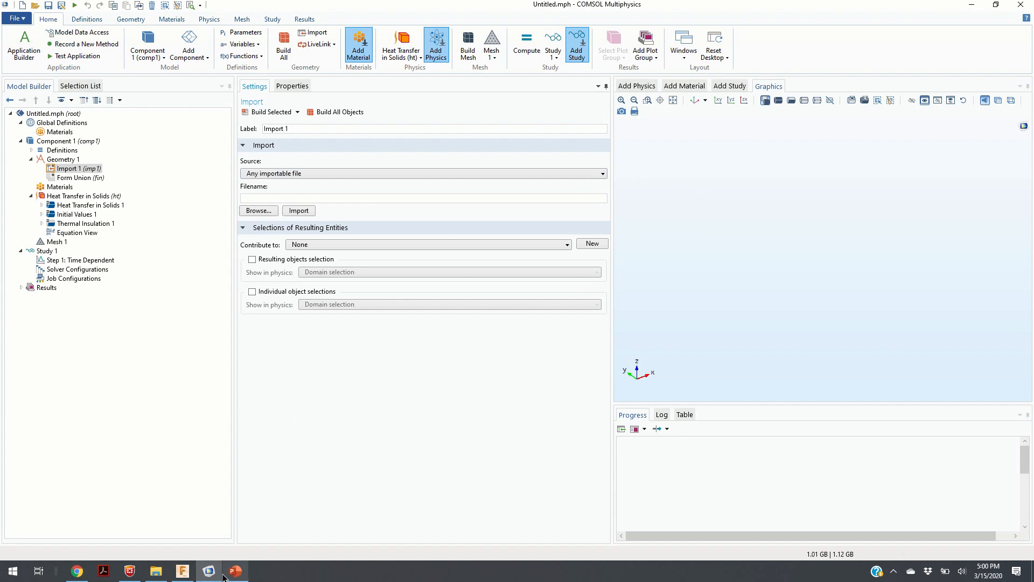
Switch to Fusion 360 and export the mirror design as a DWG file named export3 in the export_files folder.
{"action": "left_click", "coordinate": [184, 572]}
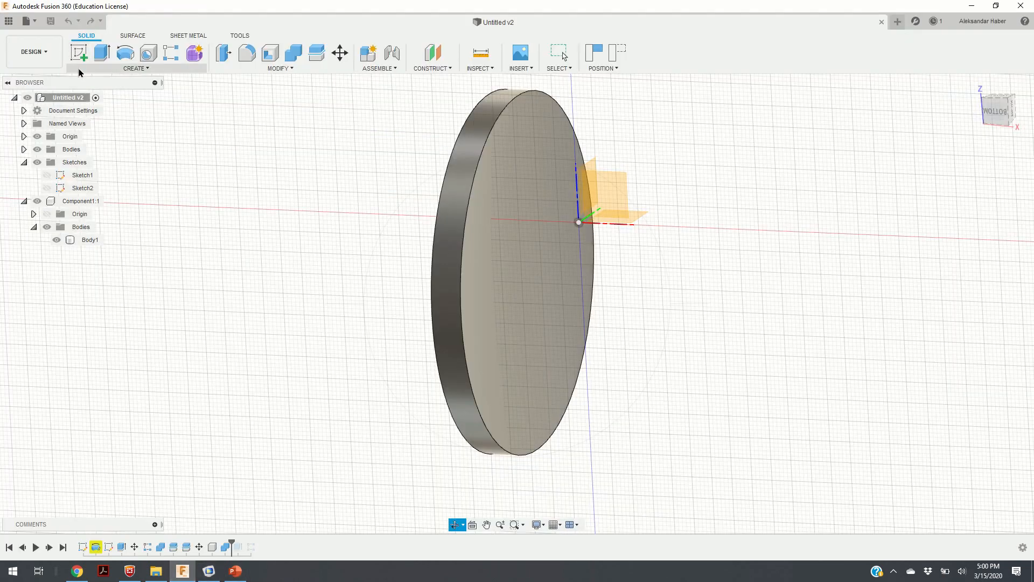
{"action": "left_click", "coordinate": [35, 24]}
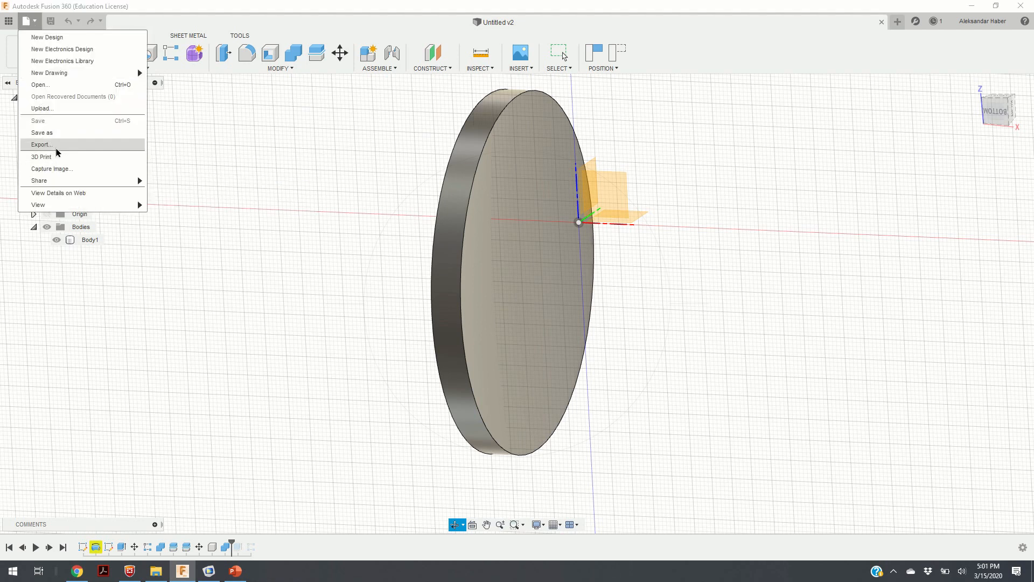
{"action": "left_click", "coordinate": [56, 146]}
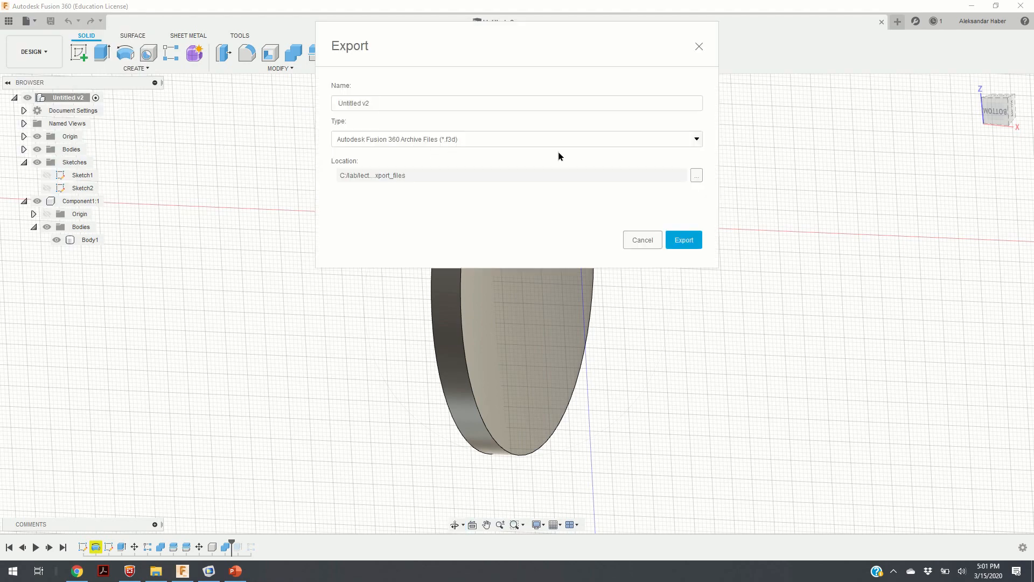
{"action": "left_click", "coordinate": [698, 175]}
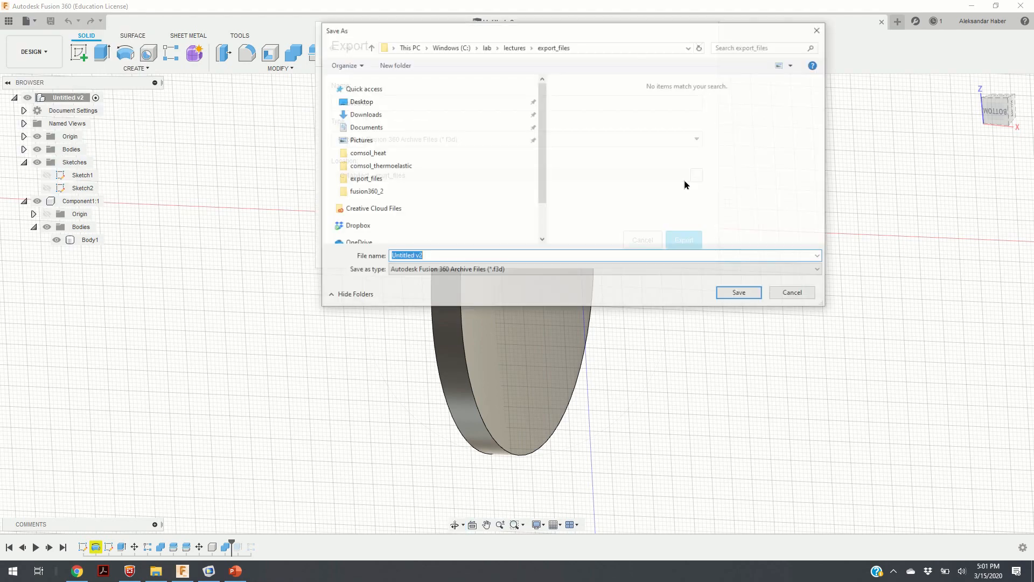
{"action": "left_click", "coordinate": [585, 270]}
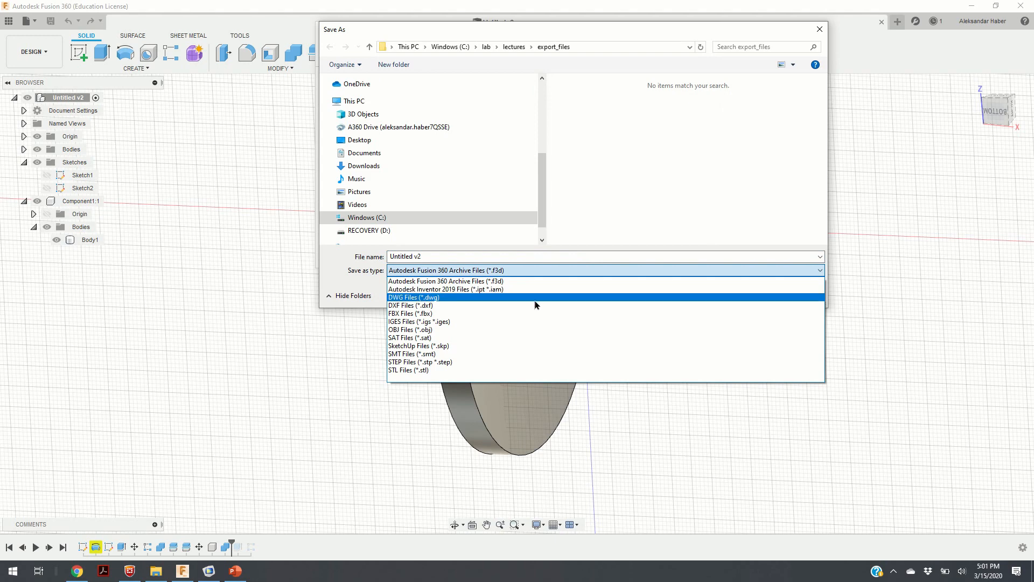
{"action": "left_click", "coordinate": [472, 299]}
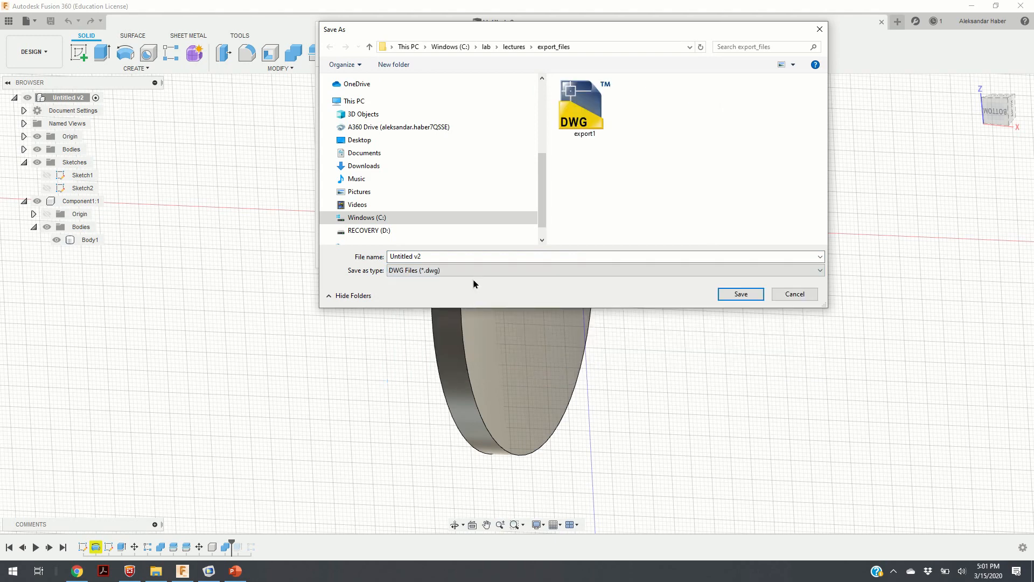
{"action": "left_click", "coordinate": [447, 255]}
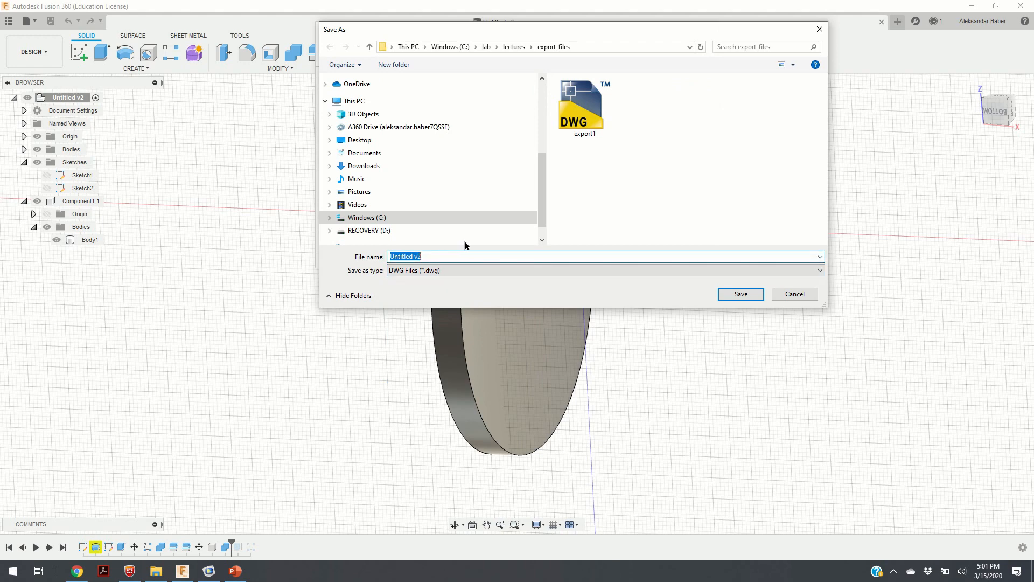
{"action": "type", "text": "expor"}
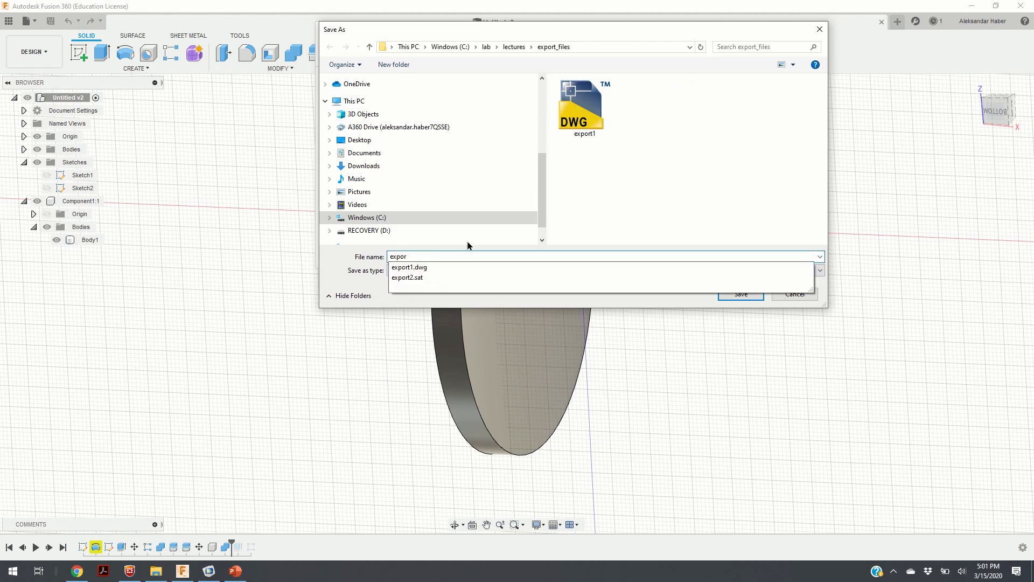
{"action": "type", "text": "t3"}
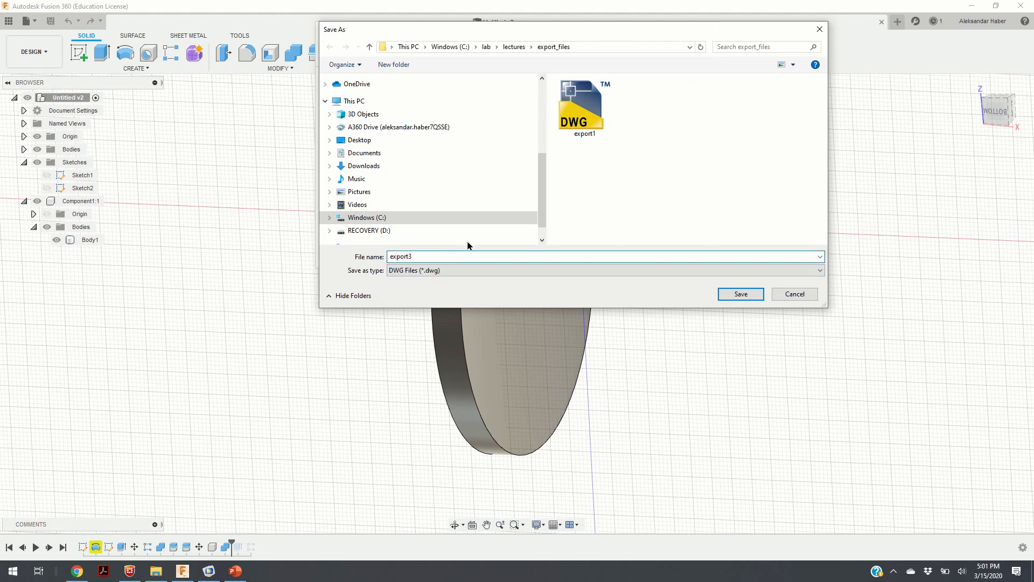
{"action": "left_click", "coordinate": [741, 293]}
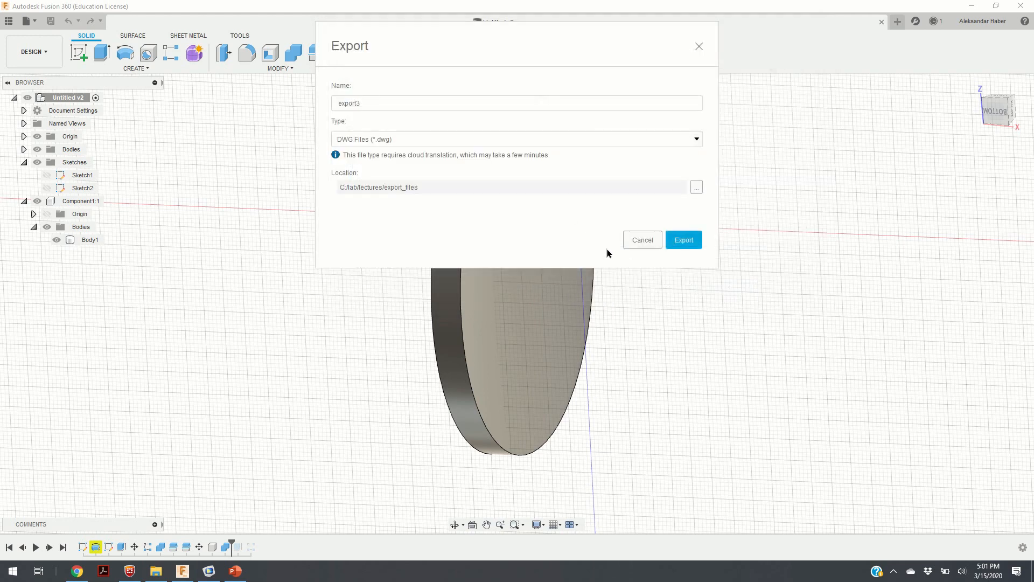
{"action": "left_click", "coordinate": [683, 240]}
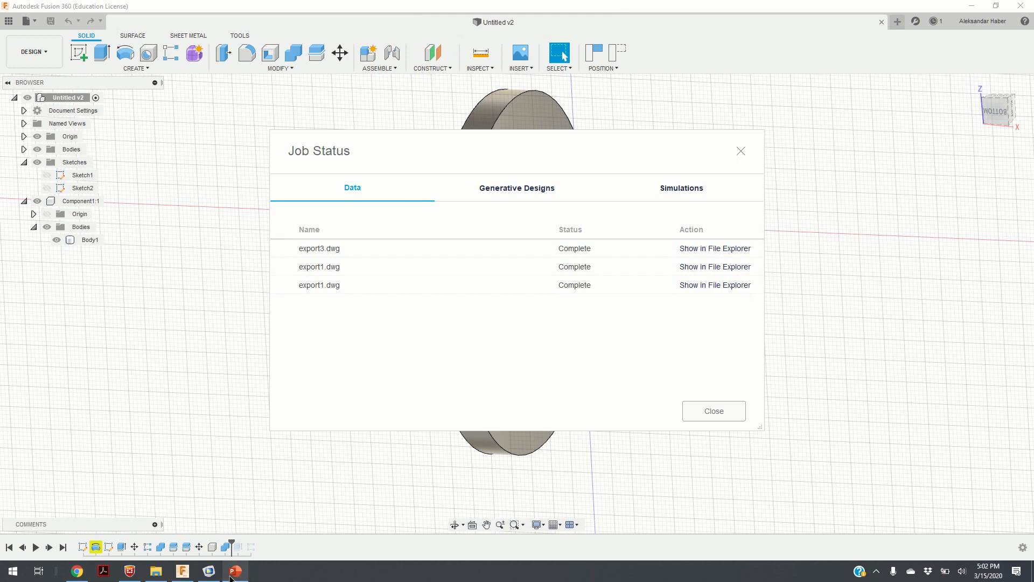
Switch to COMSOL Multiphysics, choose export3.dwg as the geometry import file, and build the Import operation.
{"action": "left_click", "coordinate": [209, 571]}
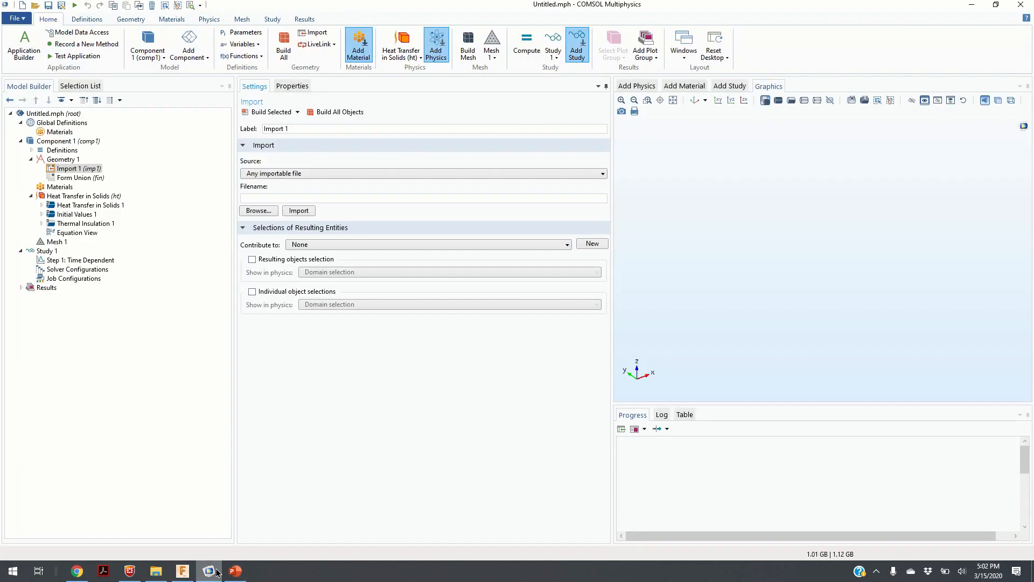
{"action": "left_click", "coordinate": [259, 210]}
{"action": "left_click", "coordinate": [286, 86]}
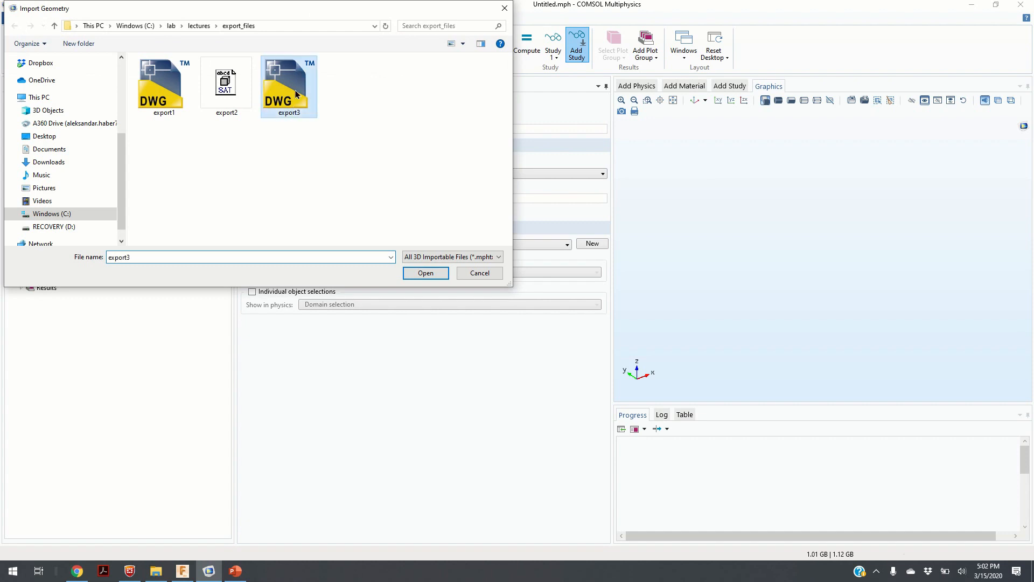
{"action": "left_click", "coordinate": [426, 273]}
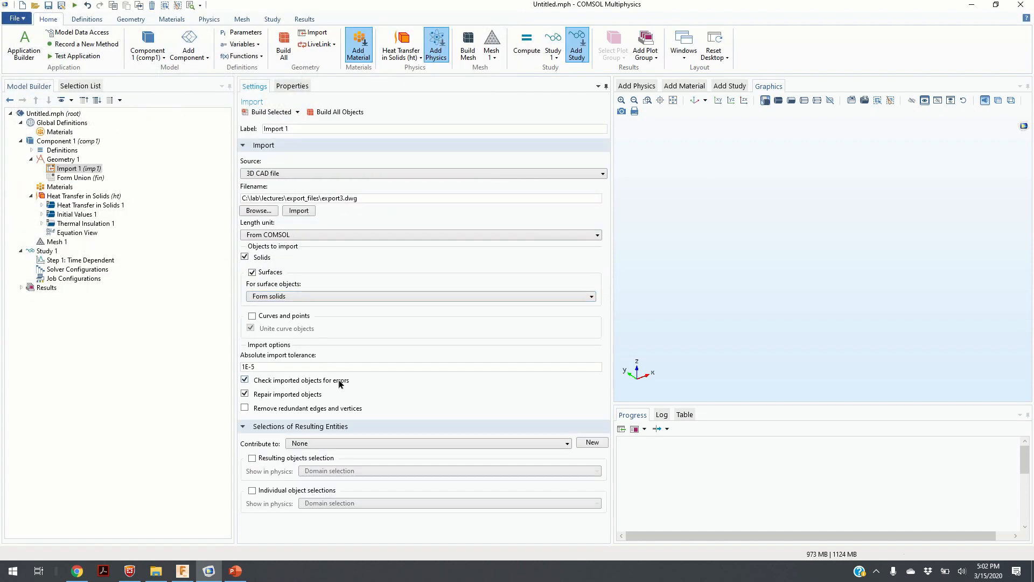
{"action": "left_click", "coordinate": [272, 113]}
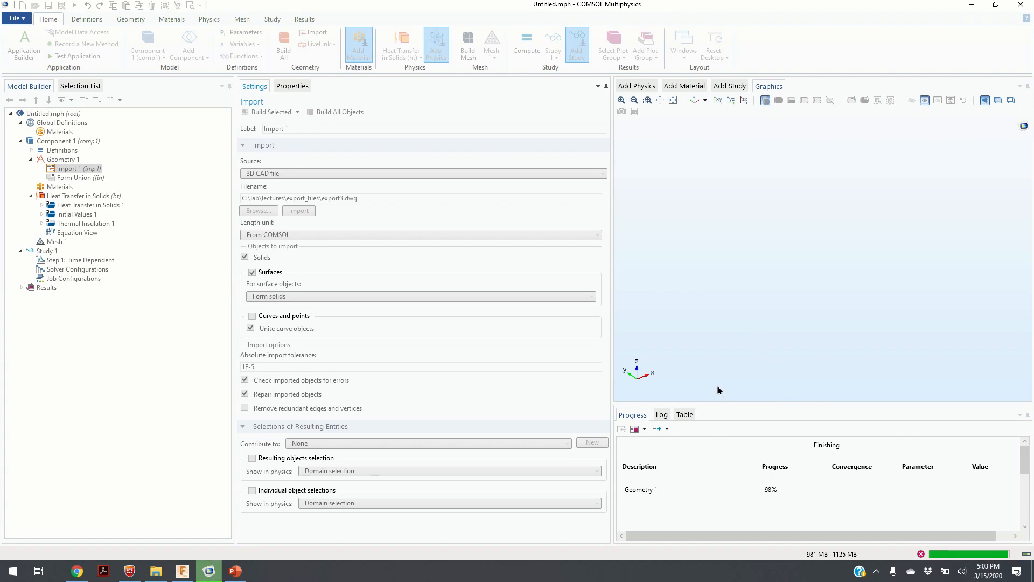
Examine the geometry imported from export3.dwg from several sides, checking which separate bodies it contains.
{"action": "left_click_drag", "start_coordinate": [757, 332], "coordinate": [667, 201]}
{"action": "middle_click_drag", "start_coordinate": [729, 269], "coordinate": [702, 164]}
{"action": "middle_click_drag", "start_coordinate": [746, 300], "coordinate": [747, 262]}
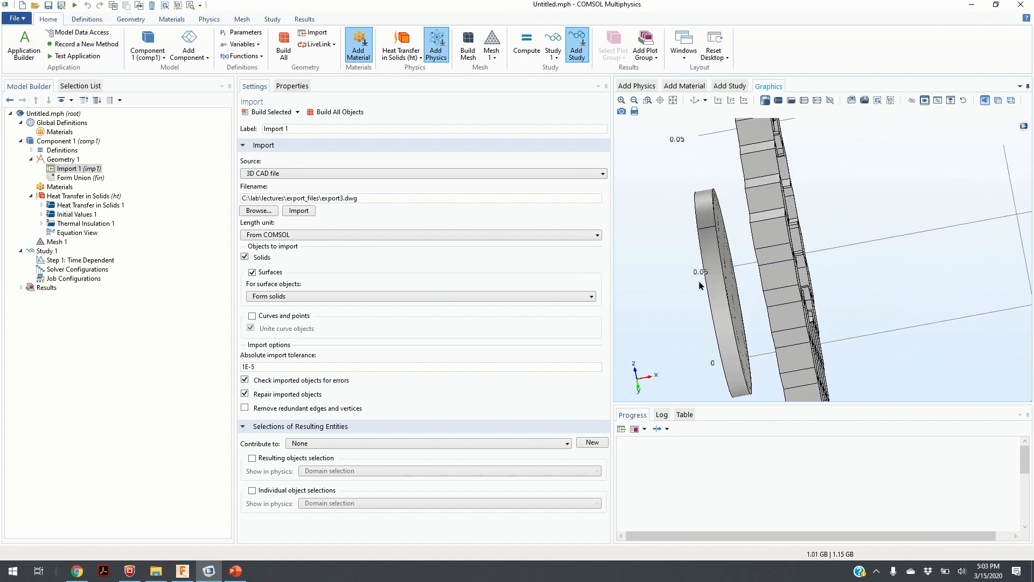
{"action": "middle_click_drag", "start_coordinate": [738, 291], "coordinate": [854, 381]}
{"action": "left_click_drag", "start_coordinate": [926, 303], "coordinate": [637, 258]}
{"action": "left_click_drag", "start_coordinate": [898, 294], "coordinate": [571, 251]}
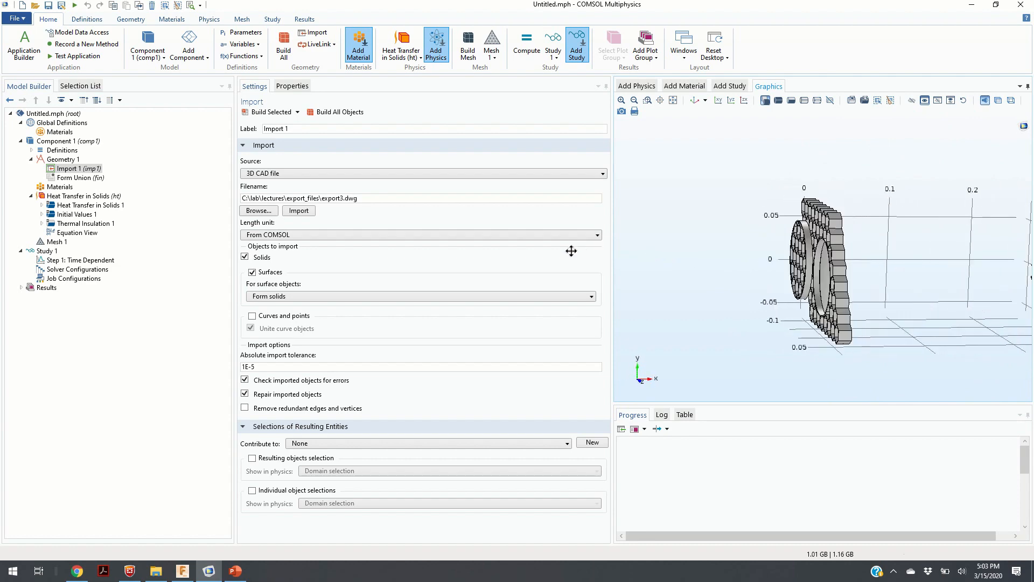
{"action": "left_click_drag", "start_coordinate": [656, 270], "coordinate": [837, 279]}
{"action": "left_click_drag", "start_coordinate": [769, 272], "coordinate": [858, 220]}
{"action": "mouse_move", "coordinate": [873, 299]}
{"action": "left_mouse_down"}
{"action": "mouse_move", "coordinate": [787, 300]}
{"action": "mouse_move", "coordinate": [881, 337]}
{"action": "mouse_move", "coordinate": [890, 299]}
{"action": "left_mouse_up"}
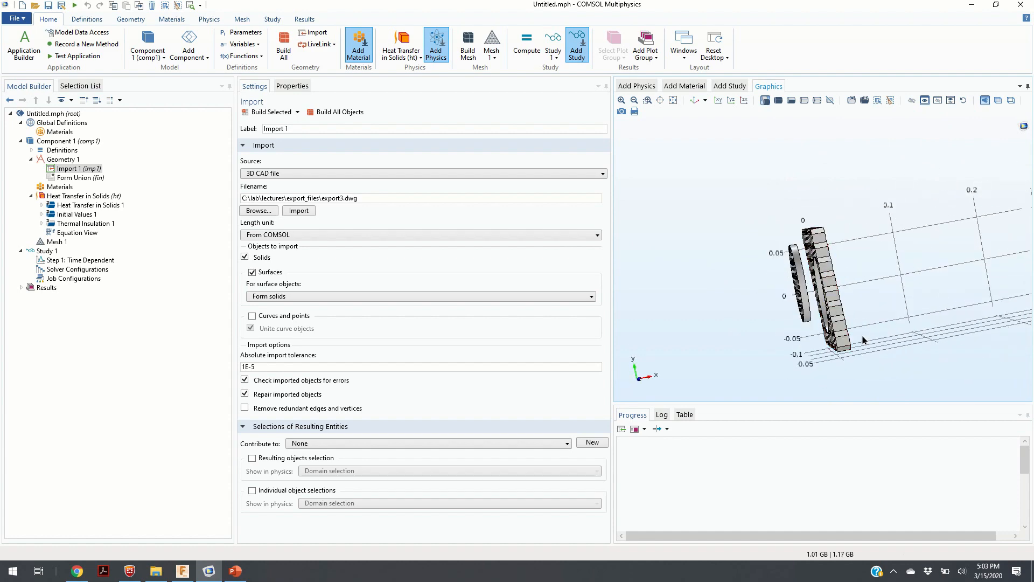
{"action": "left_click_drag", "start_coordinate": [894, 318], "coordinate": [932, 316]}
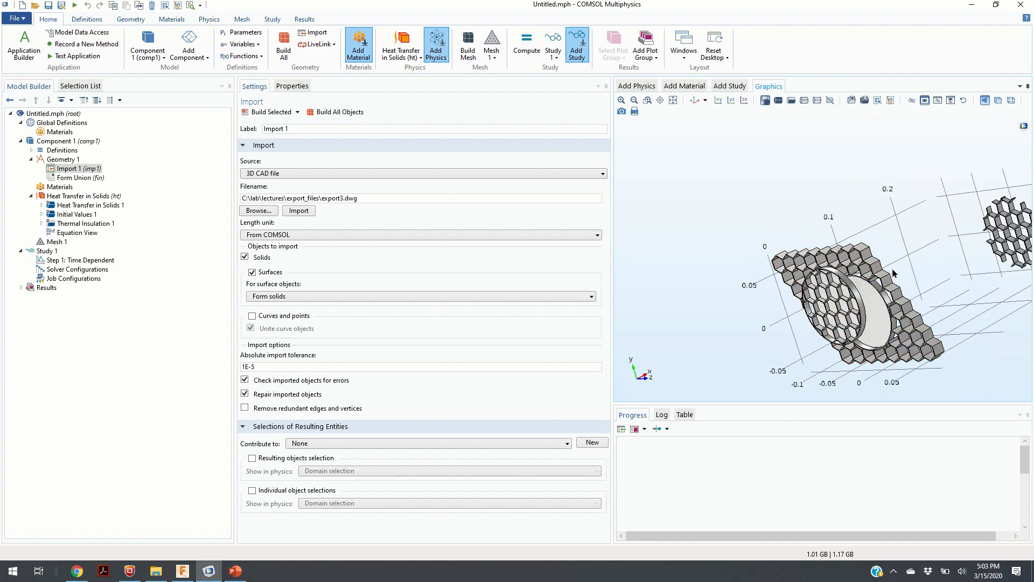
{"action": "left_click_drag", "start_coordinate": [923, 273], "coordinate": [834, 267]}
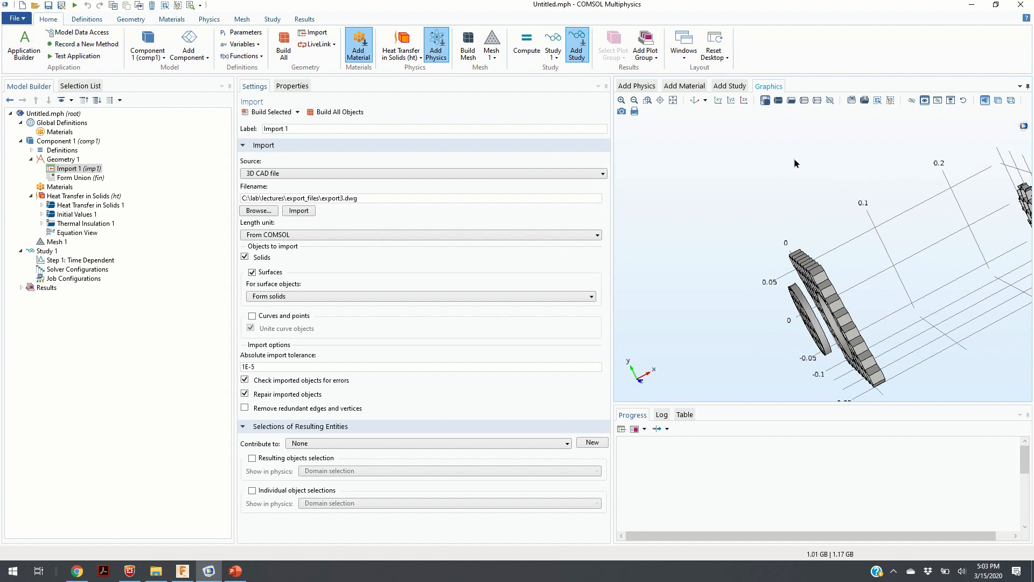
Select the large honeycomb body, switch to boundary selection, and inspect the mirror's hexagonal cells and the surrounding bodies up close.
{"action": "left_click", "coordinate": [844, 322]}
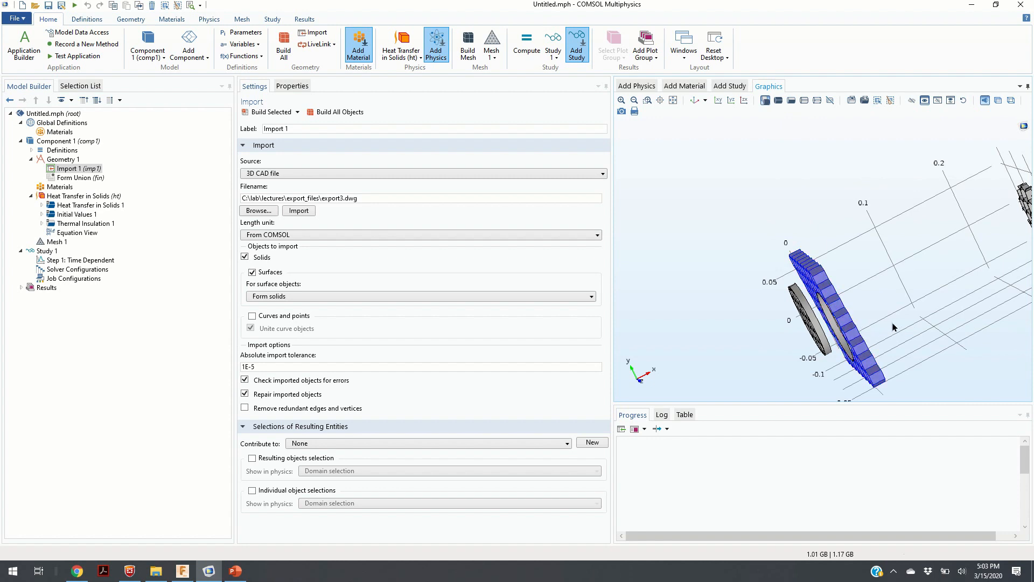
{"action": "middle_click_drag", "start_coordinate": [878, 333], "coordinate": [838, 277]}
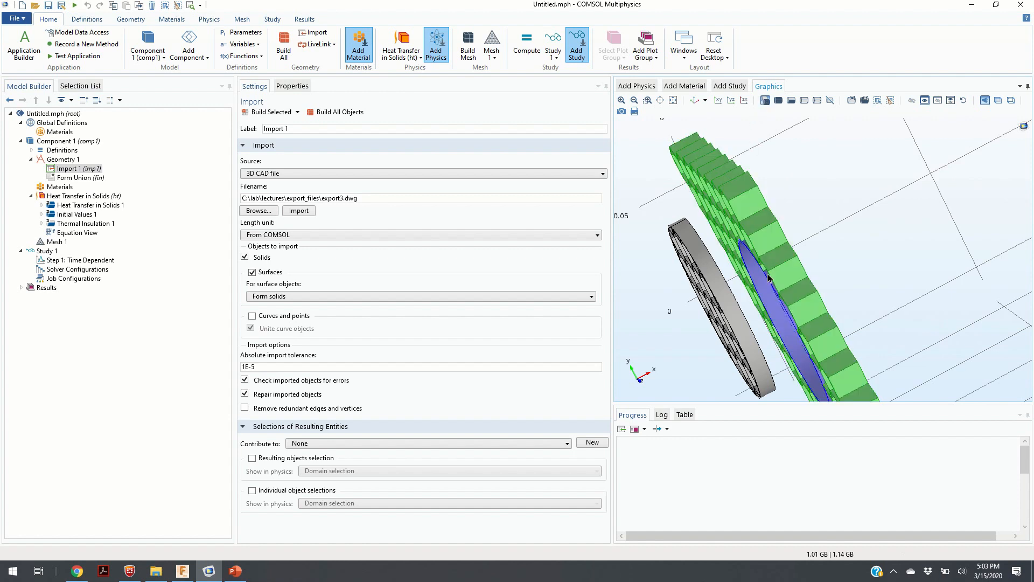
{"action": "scroll", "coordinate": [743, 319], "scroll_direction": "up", "scroll_amount": 2}
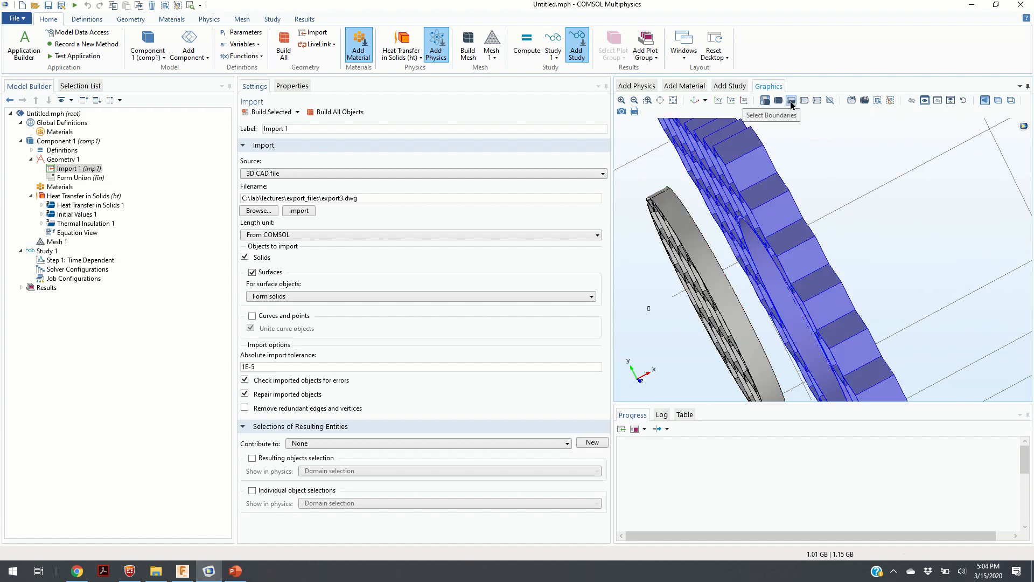
{"action": "left_click", "coordinate": [791, 102]}
{"action": "left_click_drag", "start_coordinate": [719, 289], "coordinate": [862, 245]}
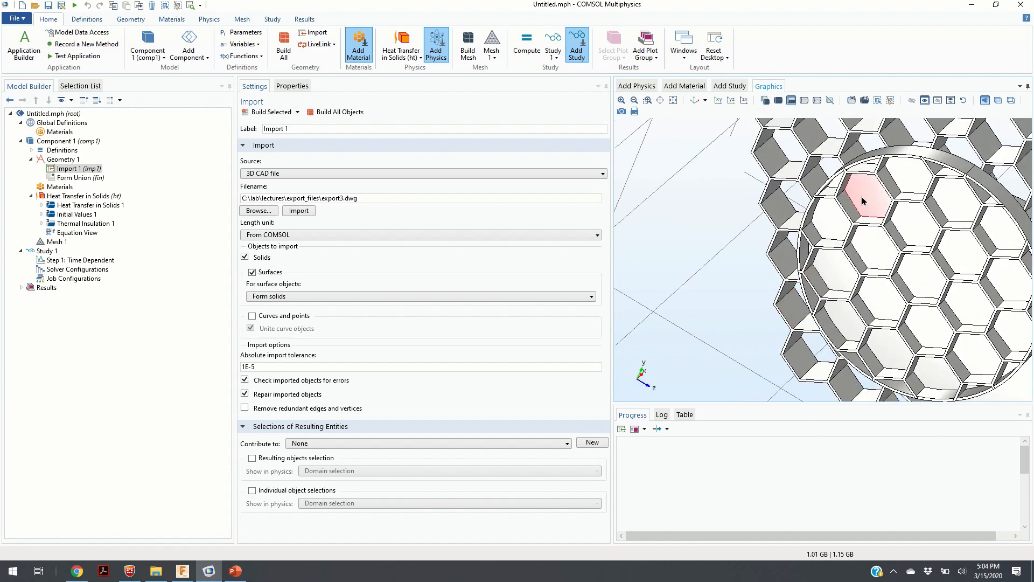
{"action": "left_click_drag", "start_coordinate": [848, 207], "coordinate": [719, 301]}
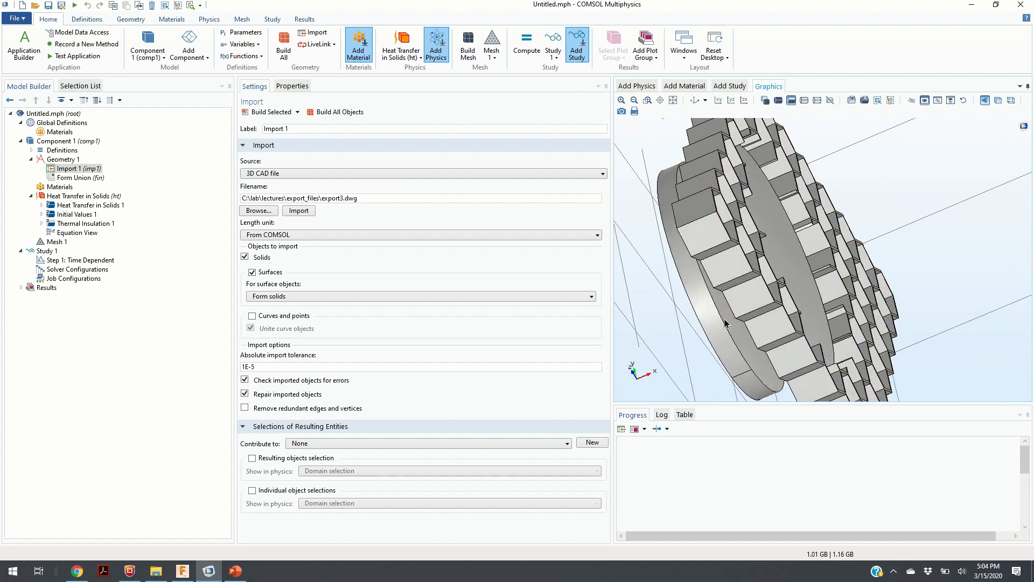
{"action": "middle_click_drag", "start_coordinate": [822, 262], "coordinate": [843, 322]}
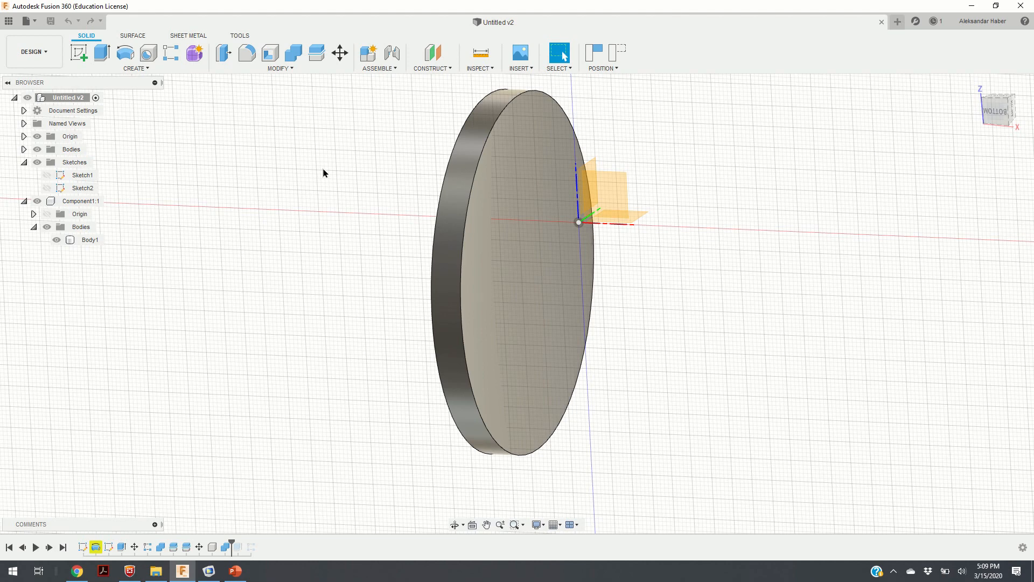
Switch to Fusion 360 and export the mirror design as a SAT file named export4 in the export_files folder, replacing the existing file.
{"action": "left_click", "coordinate": [26, 21]}
{"action": "left_click", "coordinate": [71, 144]}
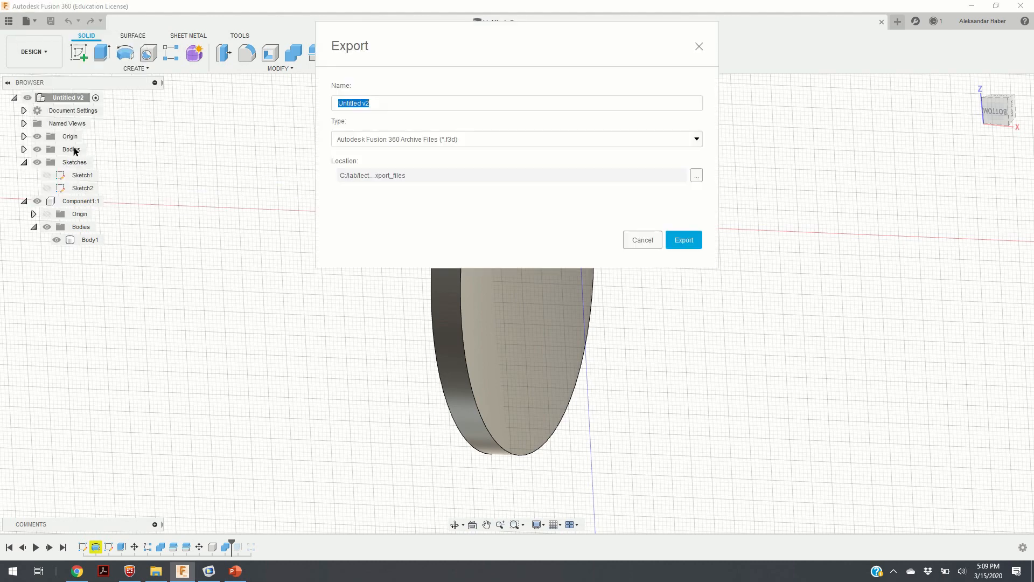
{"action": "left_click", "coordinate": [696, 176]}
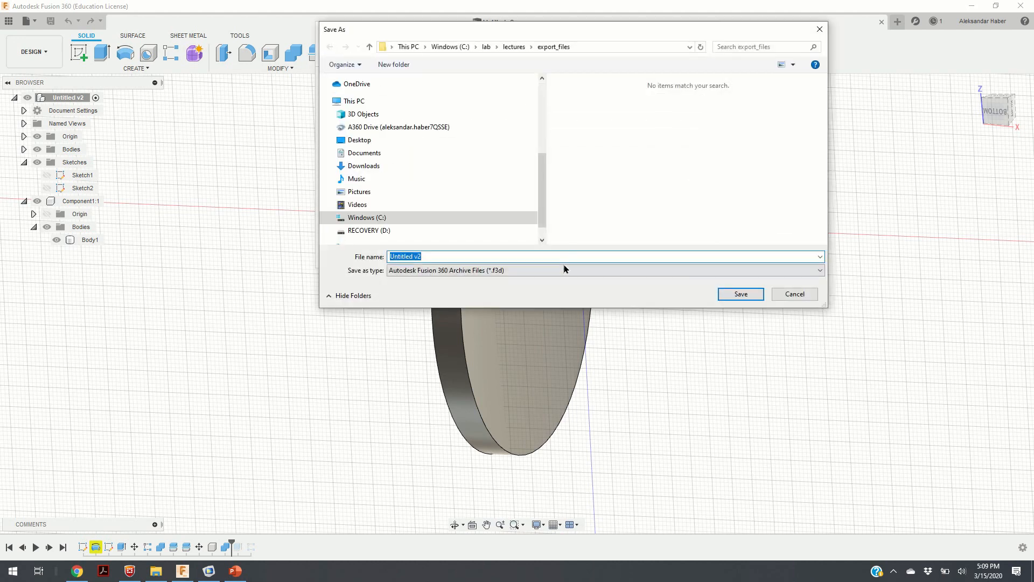
{"action": "left_click", "coordinate": [564, 269]}
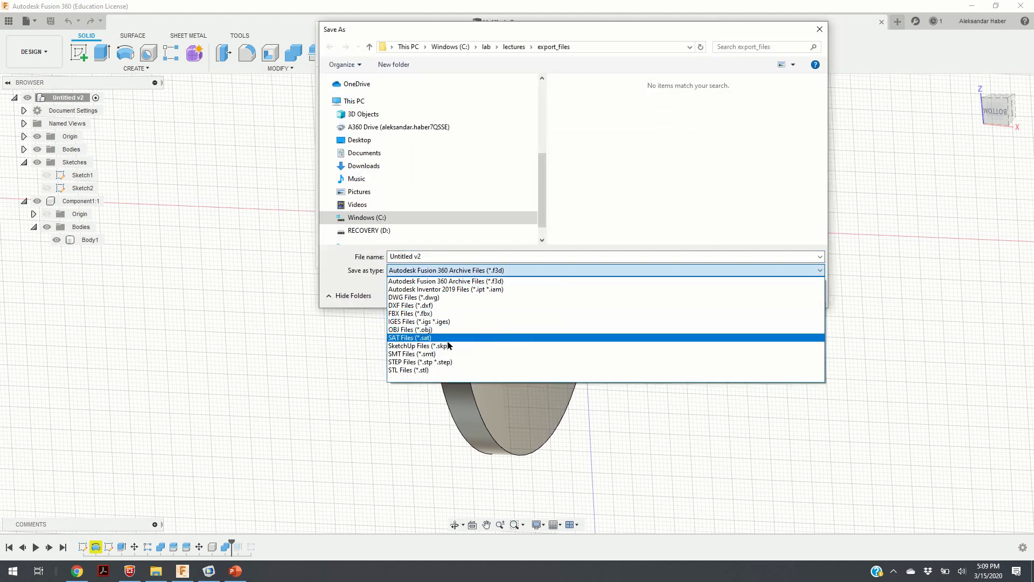
{"action": "left_click", "coordinate": [427, 338]}
{"action": "left_click", "coordinate": [652, 107]}
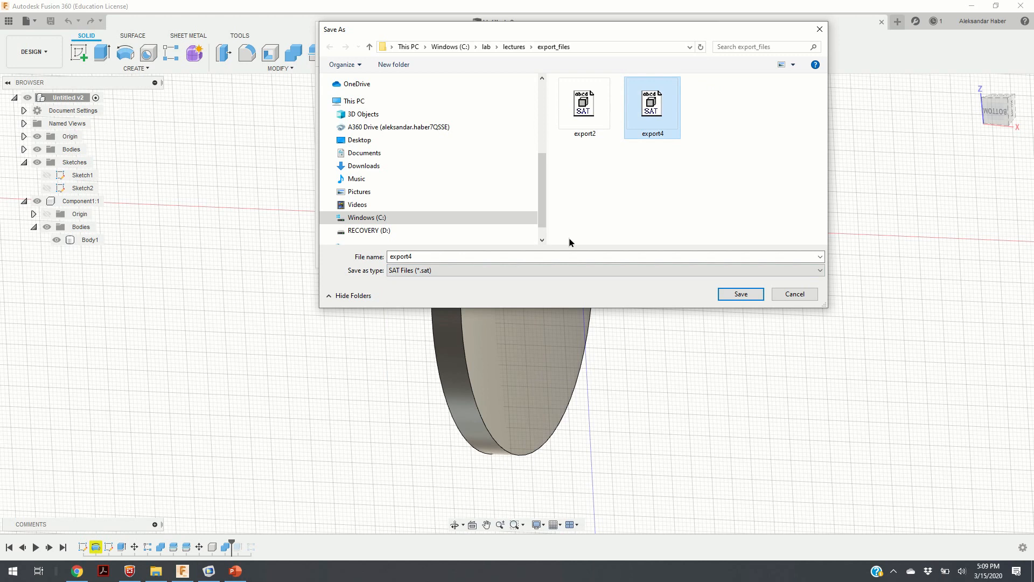
{"action": "left_click", "coordinate": [414, 257]}
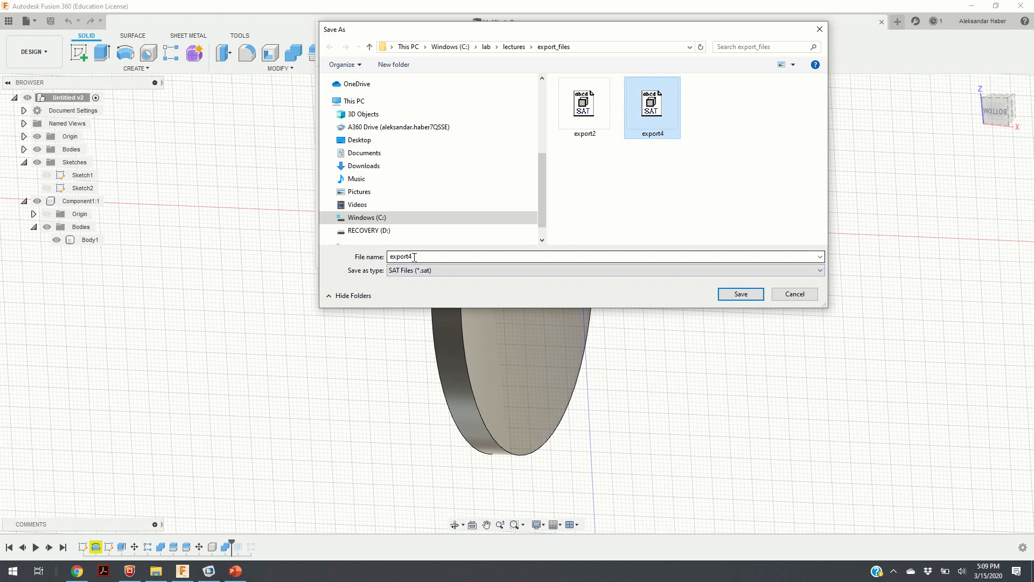
{"action": "left_click", "coordinate": [748, 298]}
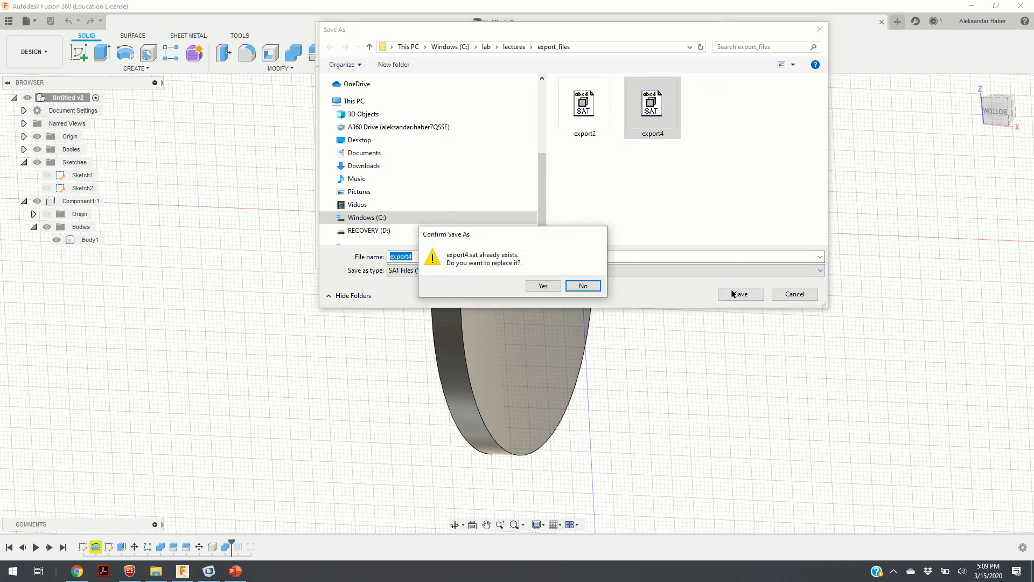
{"action": "left_click", "coordinate": [539, 286]}
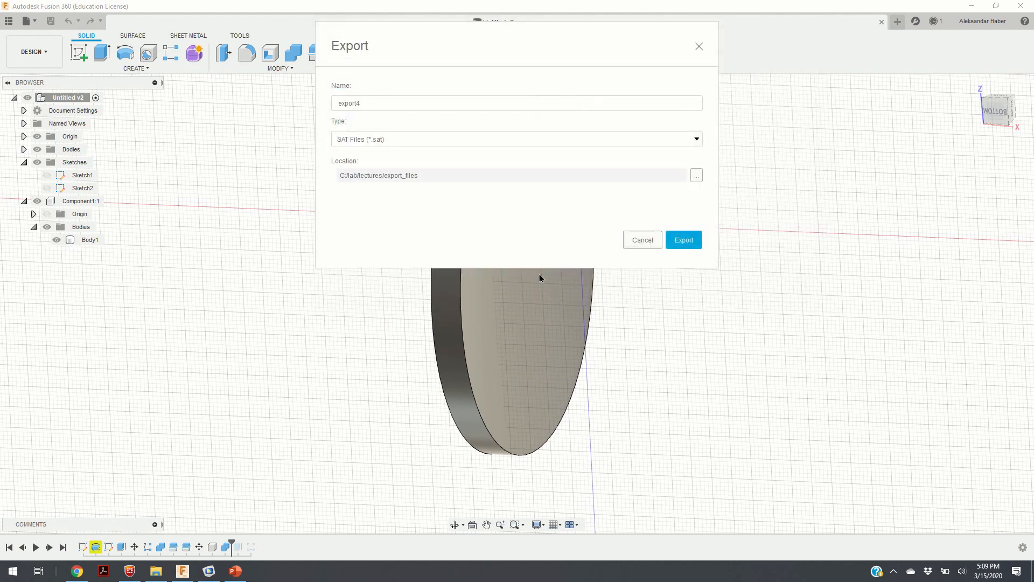
{"action": "left_click", "coordinate": [676, 241]}
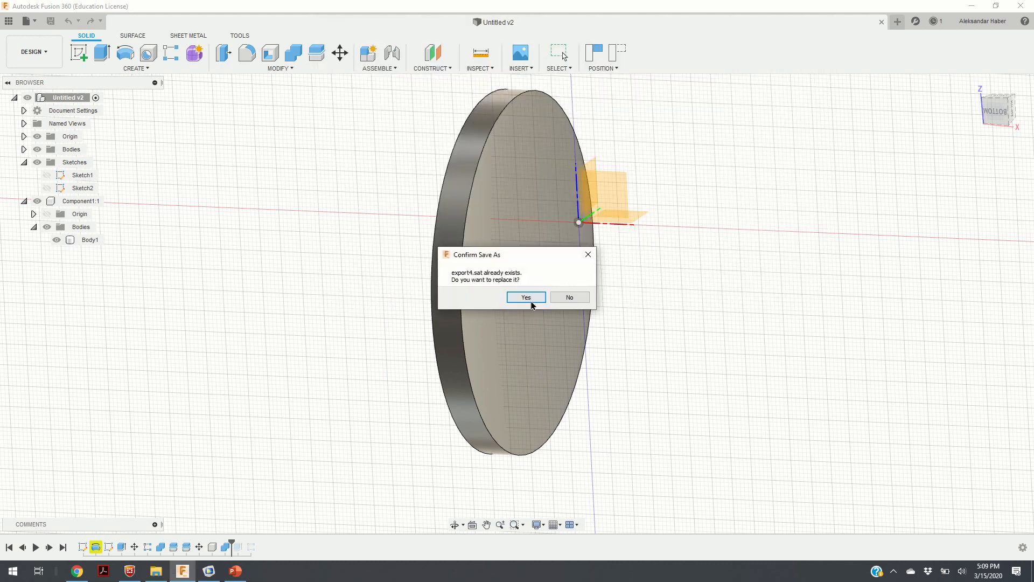
{"action": "left_click", "coordinate": [527, 298]}
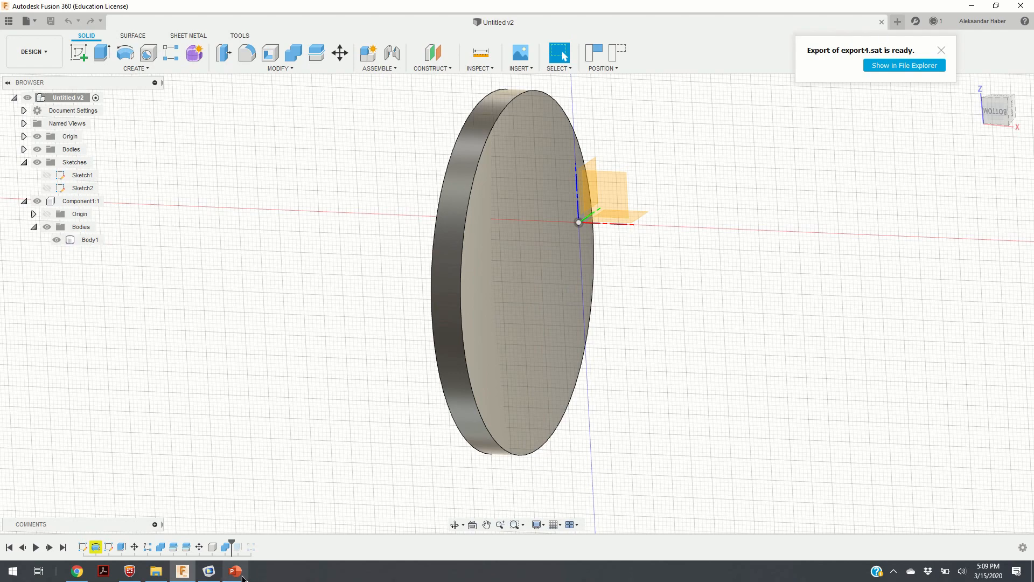
Switch to COMSOL Multiphysics and delete the existing Import 1 operation from Geometry 1.
{"action": "left_click", "coordinate": [213, 574]}
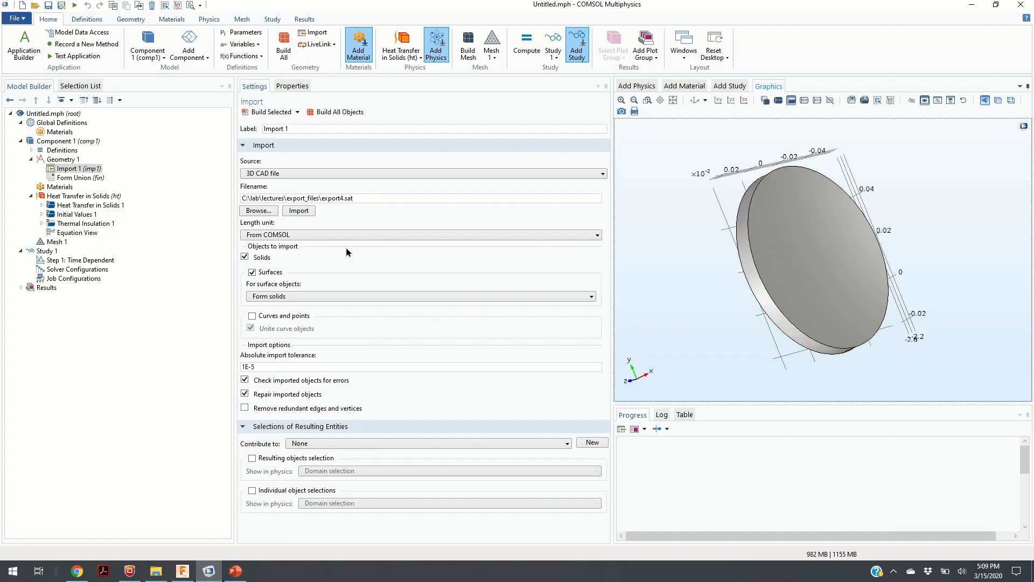
{"action": "left_click", "coordinate": [90, 177]}
{"action": "left_click", "coordinate": [78, 169]}
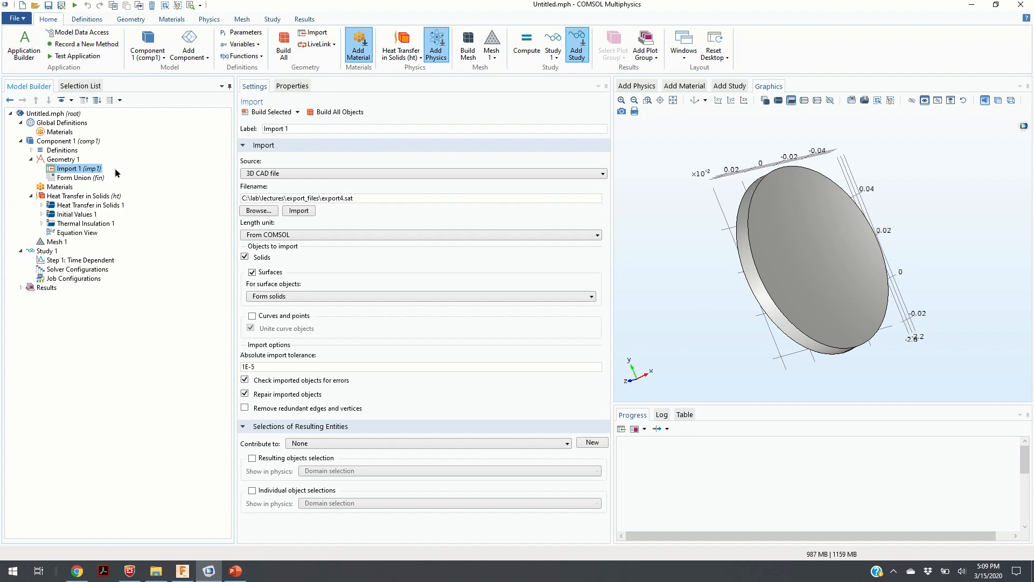
{"action": "key", "text": "Delete"}
{"action": "left_click", "coordinate": [542, 324]}
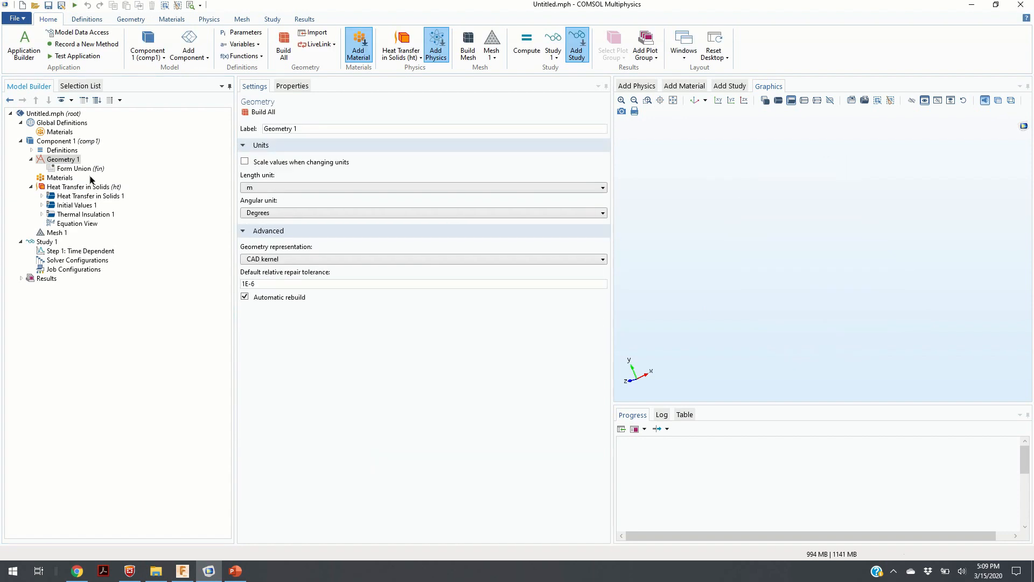
Add a new Import operation to Geometry 1 with export4.sat as its file, and build it.
{"action": "right_click", "coordinate": [67, 161]}
{"action": "left_click", "coordinate": [129, 184]}
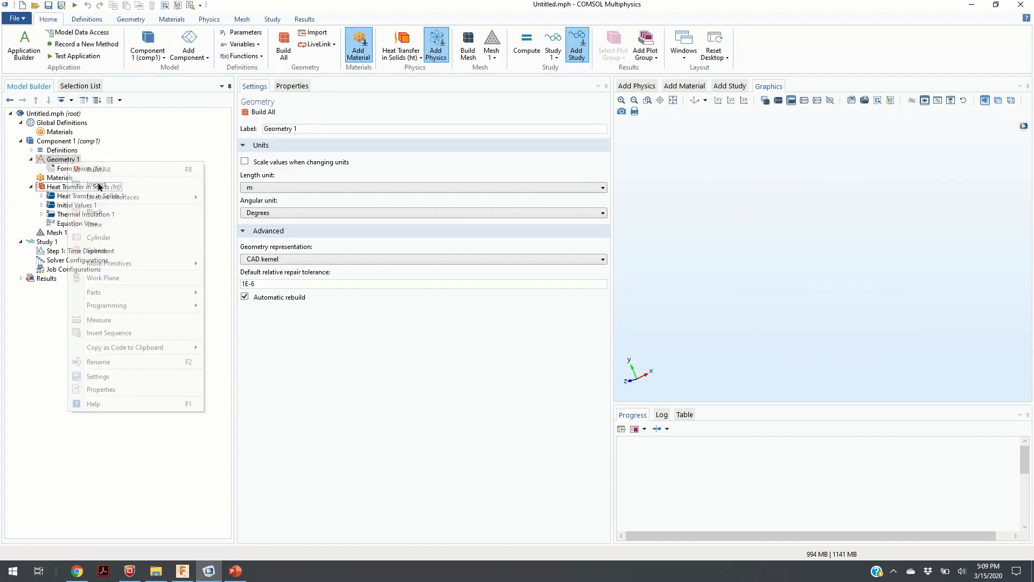
{"action": "left_click", "coordinate": [258, 211]}
{"action": "left_click", "coordinate": [350, 86]}
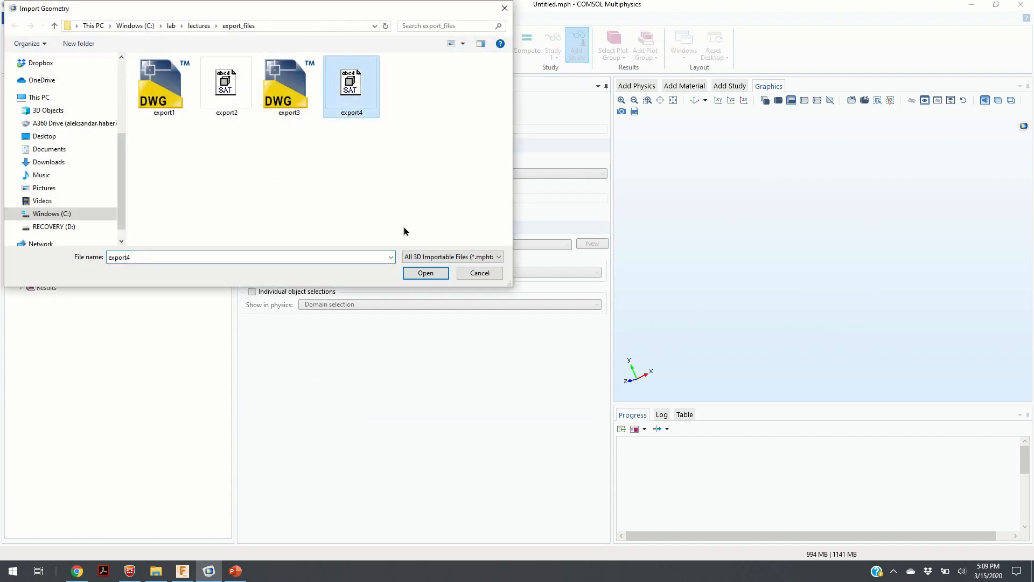
{"action": "left_click", "coordinate": [425, 273]}
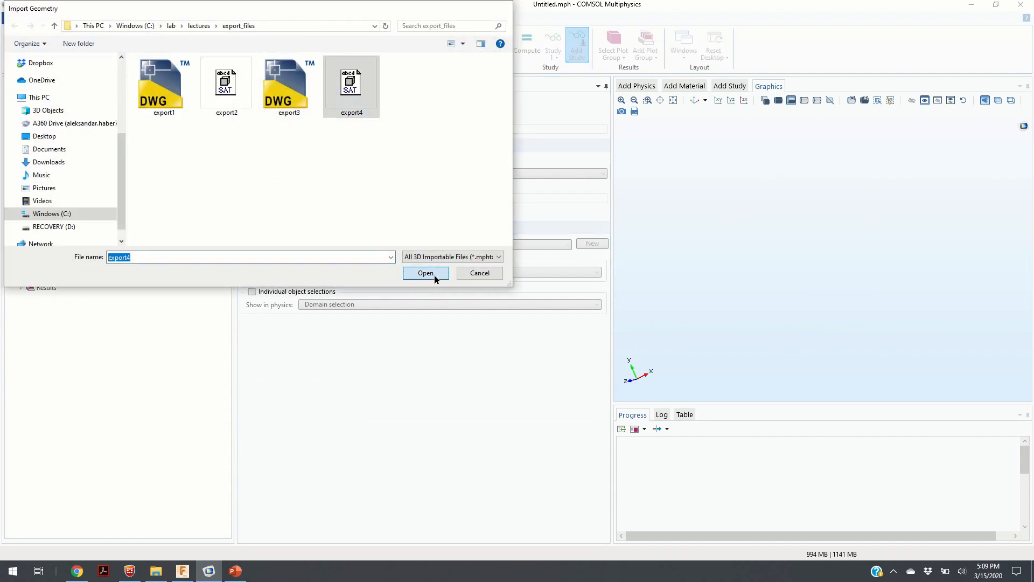
{"action": "left_click", "coordinate": [268, 114]}
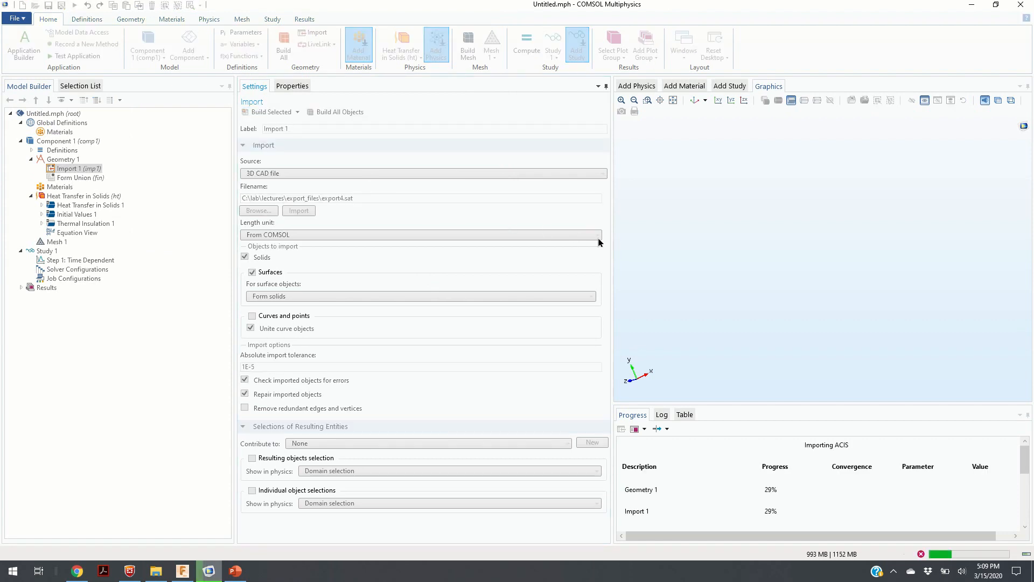
{"action": "left_click_drag", "start_coordinate": [742, 282], "coordinate": [761, 127]}
{"action": "left_click_drag", "start_coordinate": [733, 226], "coordinate": [795, 280]}
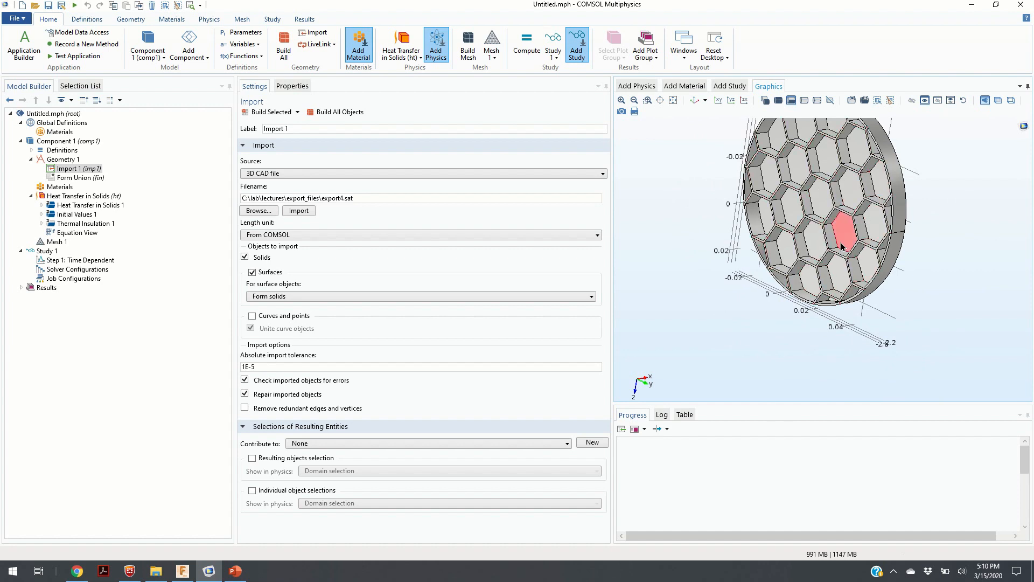
{"action": "left_click_drag", "start_coordinate": [910, 233], "coordinate": [762, 225]}
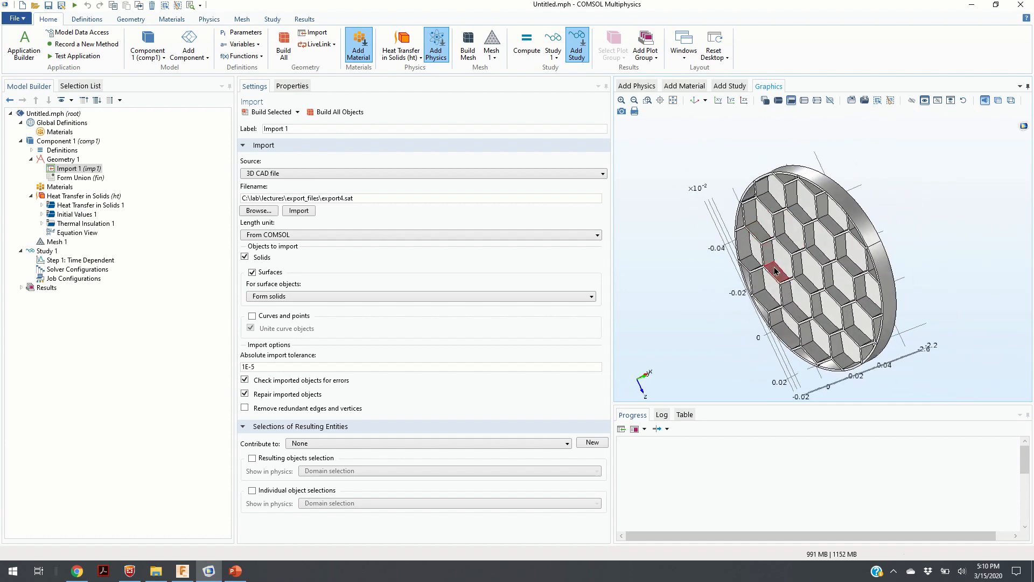